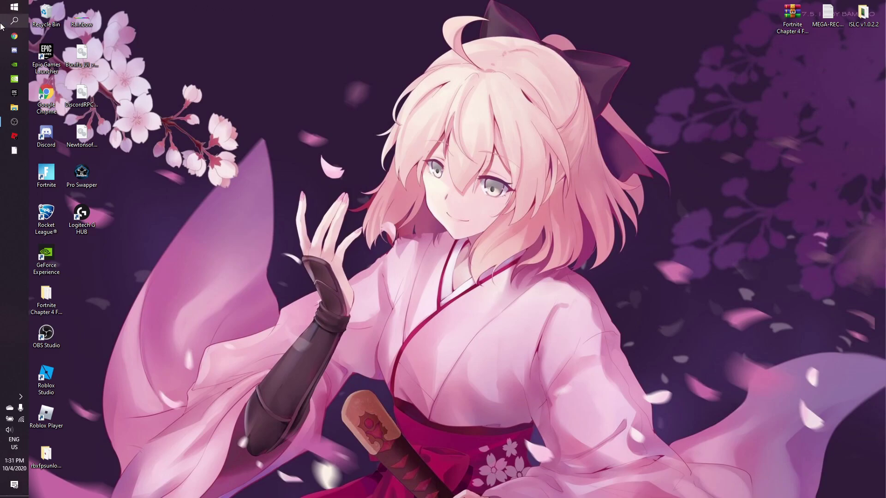
# - Search Windows for "rest" and open the Create a restore point settings
pyautogui.click(15, 5)
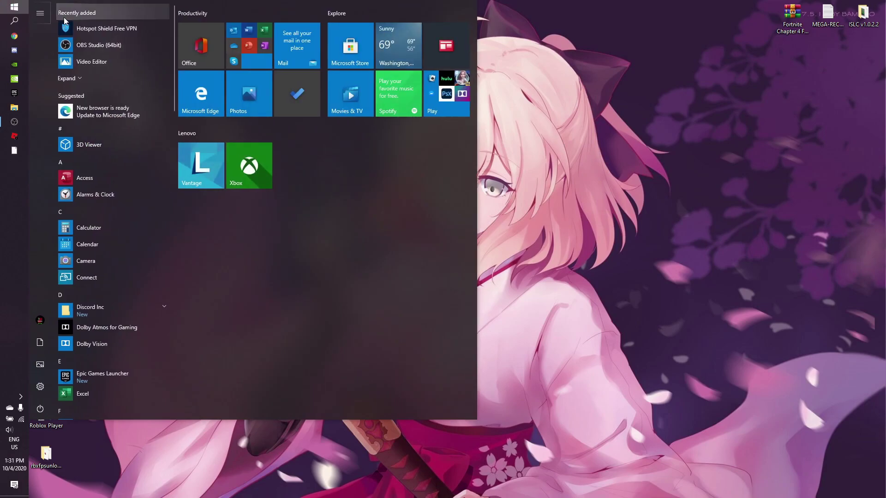
pyautogui.click(79, 46)
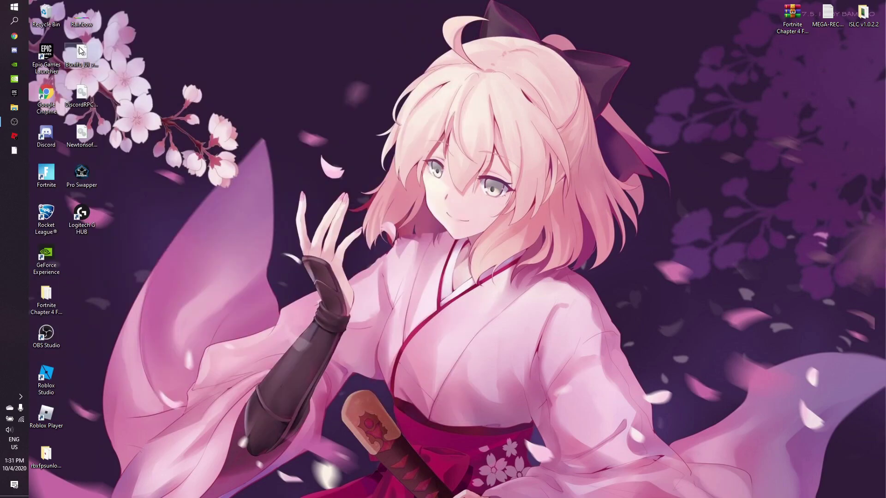
pyautogui.press('super')
pyautogui.write('rest')
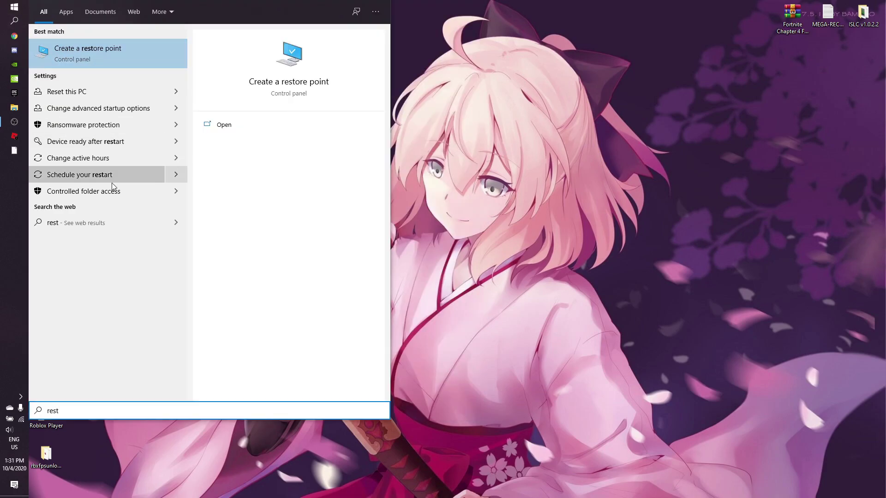
pyautogui.moveTo(95, 410); pyautogui.dragTo(48, 409)
pyautogui.click(57, 410)
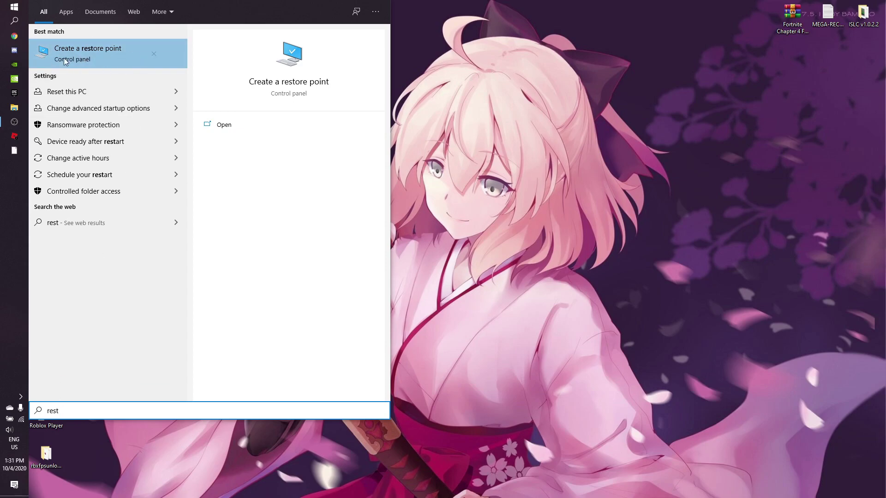
pyautogui.click(211, 125)
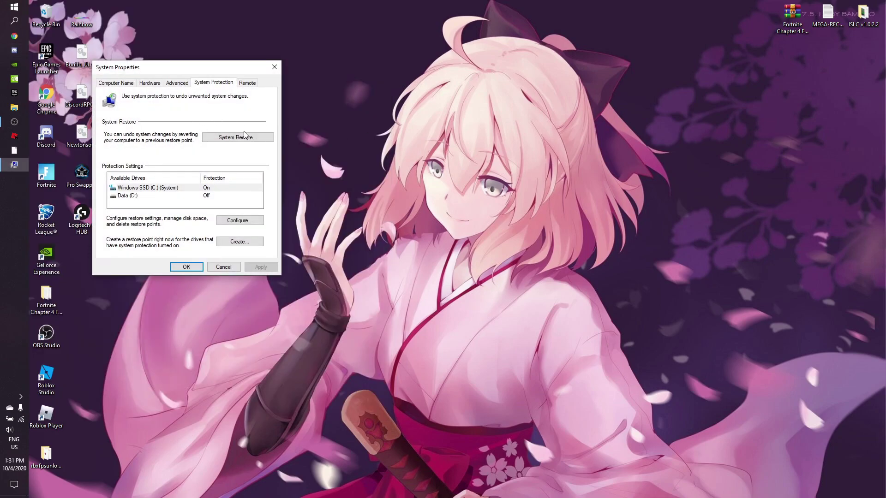
# - Turn on system protection for the Windows-SSD (C:) drive and apply the setting
pyautogui.click(172, 188)
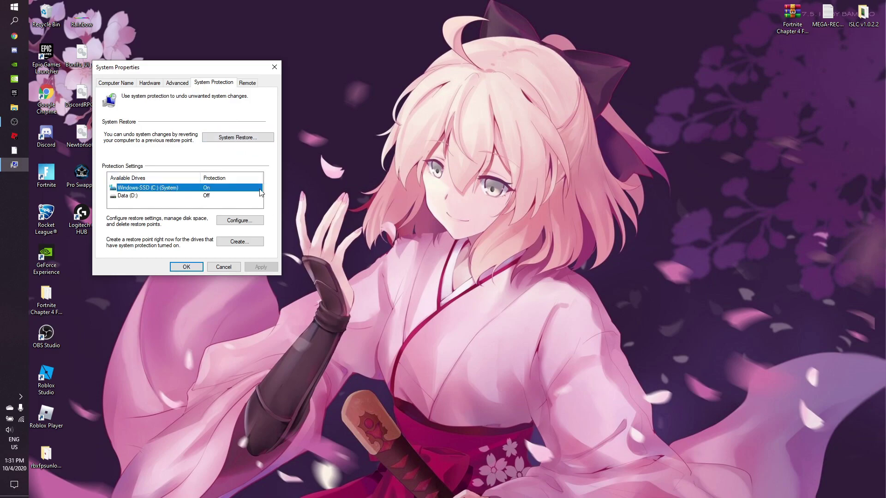
pyautogui.click(250, 221)
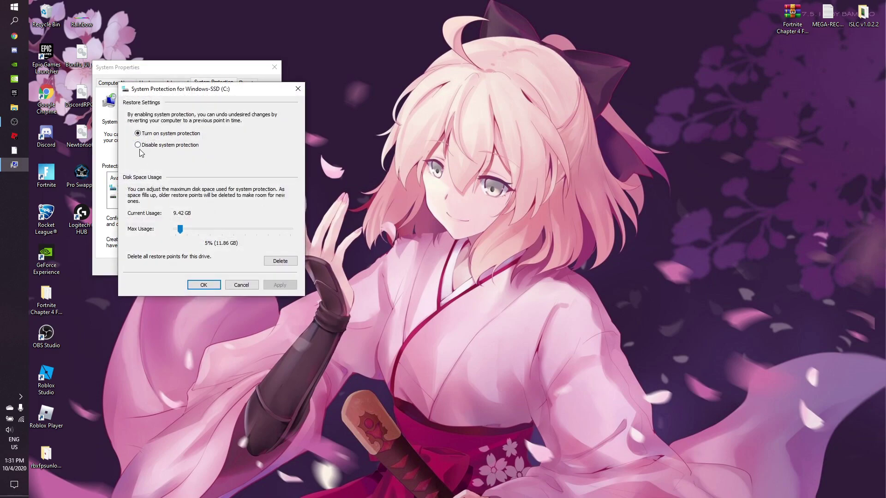
pyautogui.click(138, 145)
pyautogui.moveTo(180, 231); pyautogui.dragTo(131, 86)
pyautogui.click(138, 133)
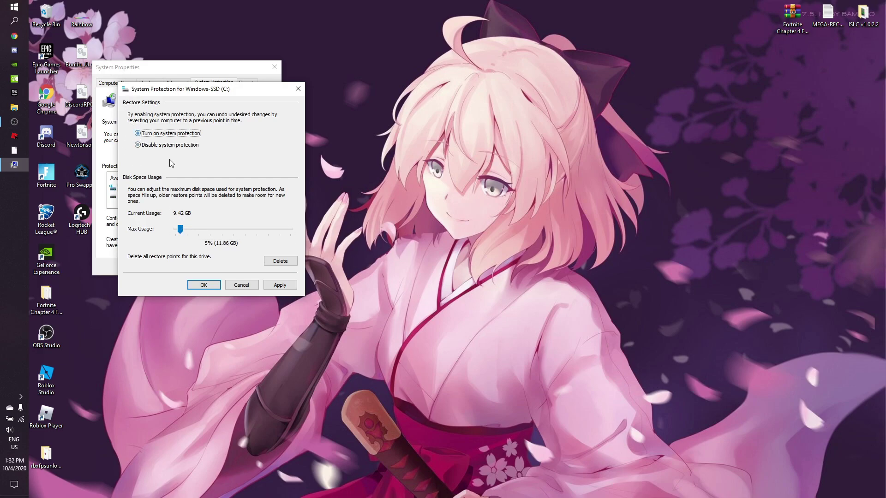
pyautogui.click(272, 285)
pyautogui.click(217, 286)
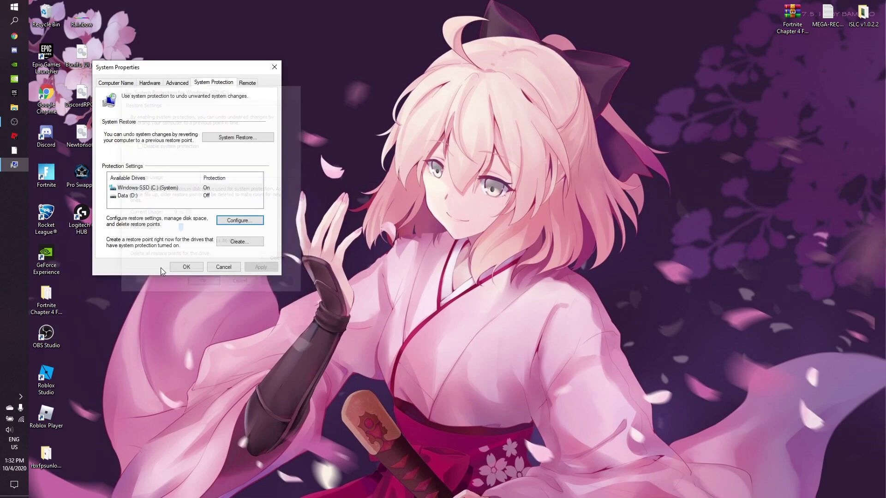
pyautogui.click(235, 241)
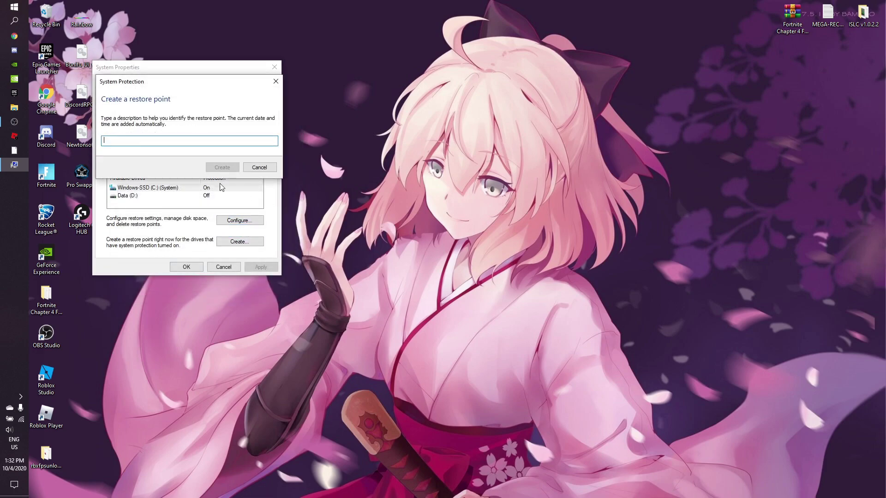
pyautogui.click(245, 168)
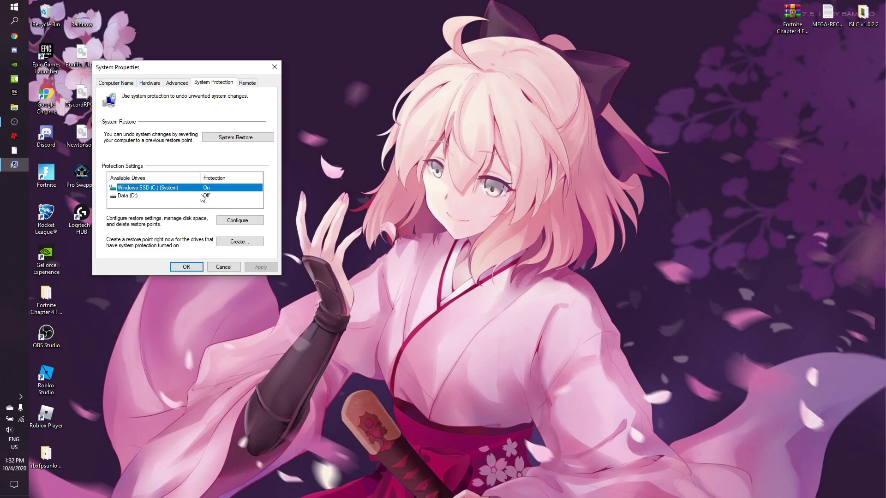
pyautogui.click(234, 245)
pyautogui.write('sddfdfs')
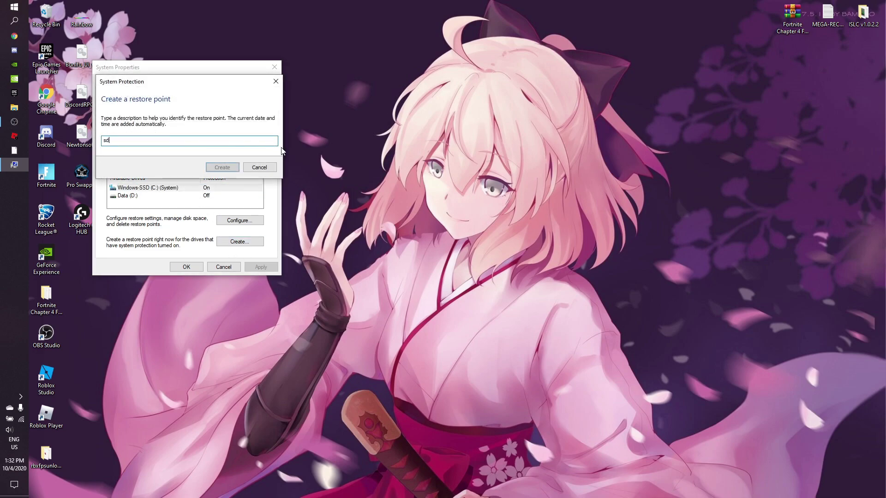
pyautogui.click(258, 167)
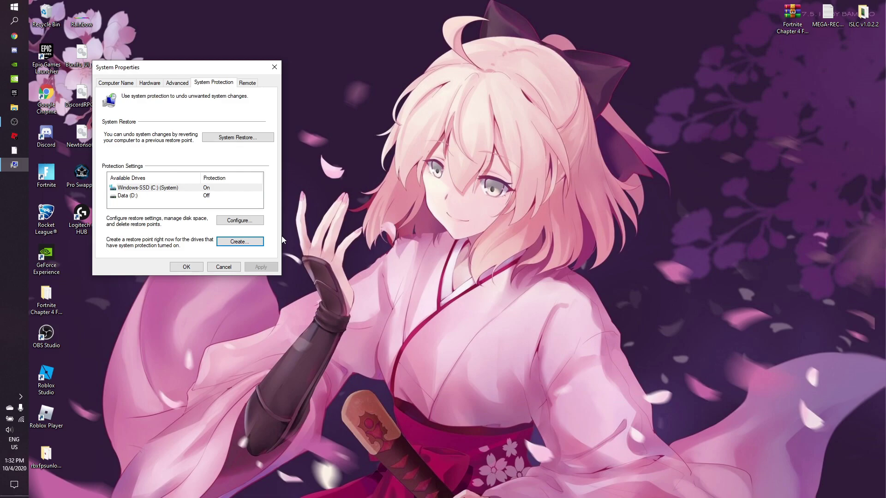
# - Confirm and close the System Properties dialog, returning to a clear desktop
pyautogui.click(185, 267)
pyautogui.rightClick(352, 180)
pyautogui.click(359, 208)
pyautogui.rightClick(278, 204)
pyautogui.click(253, 184)
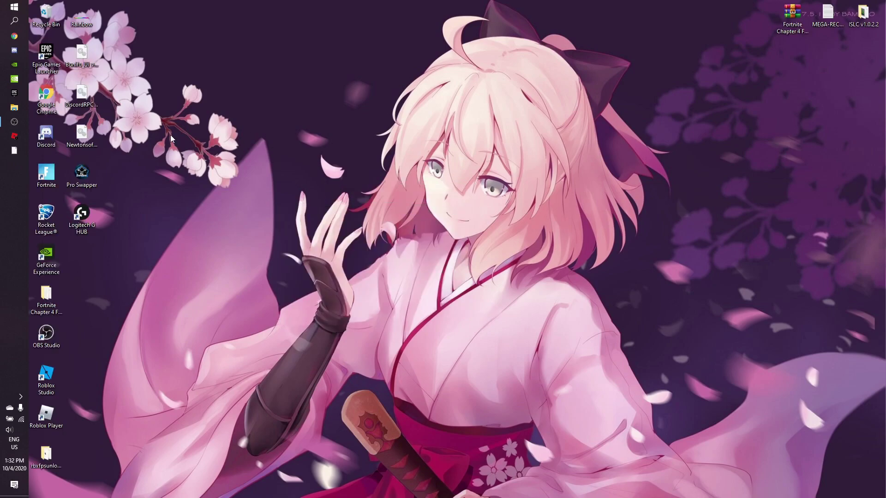
# - Switch to Discord, open the FPS boost pack link in the server's DOWNLOADS-LINKS channel, and return to the desktop
pyautogui.click(14, 50)
pyautogui.click(44, 52)
pyautogui.click(49, 82)
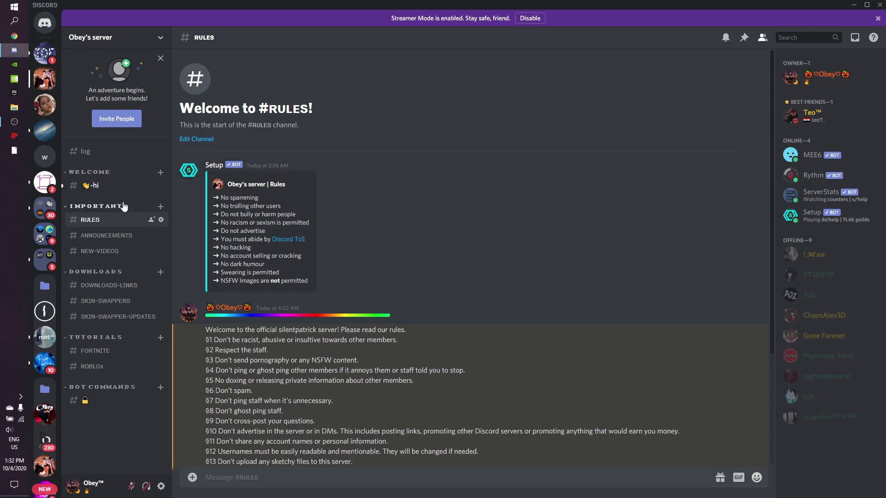
pyautogui.click(92, 185)
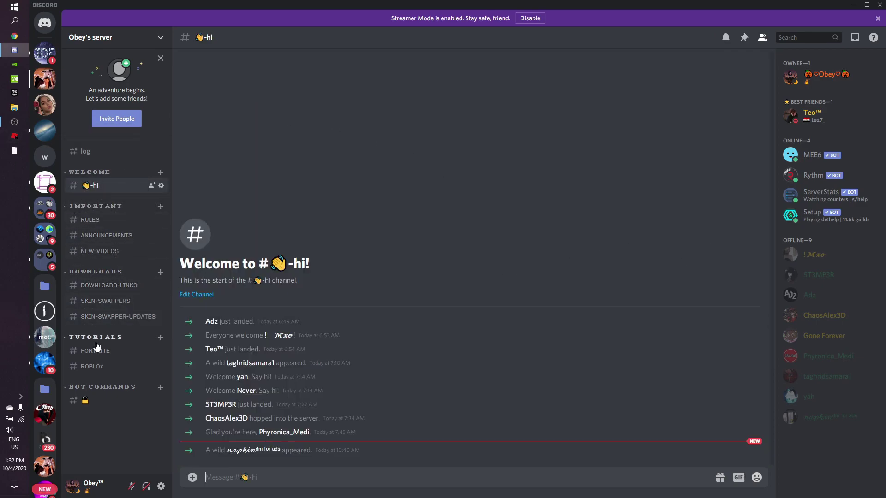
pyautogui.click(96, 290)
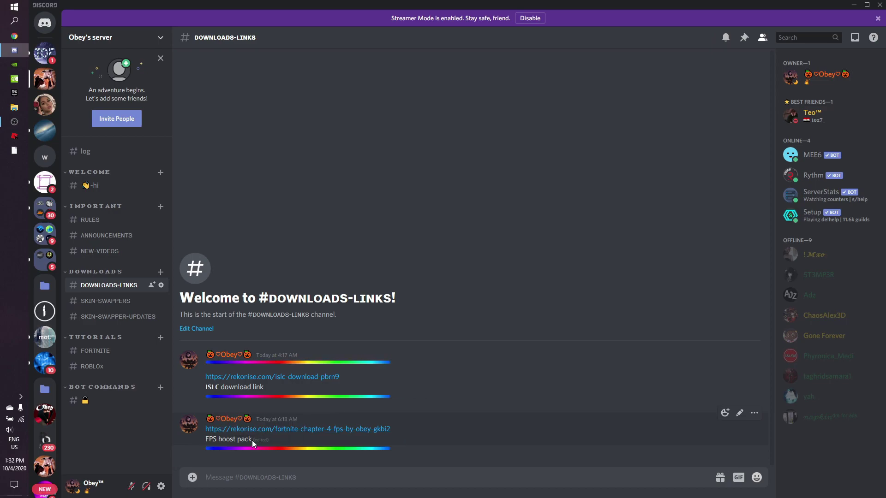
pyautogui.click(274, 429)
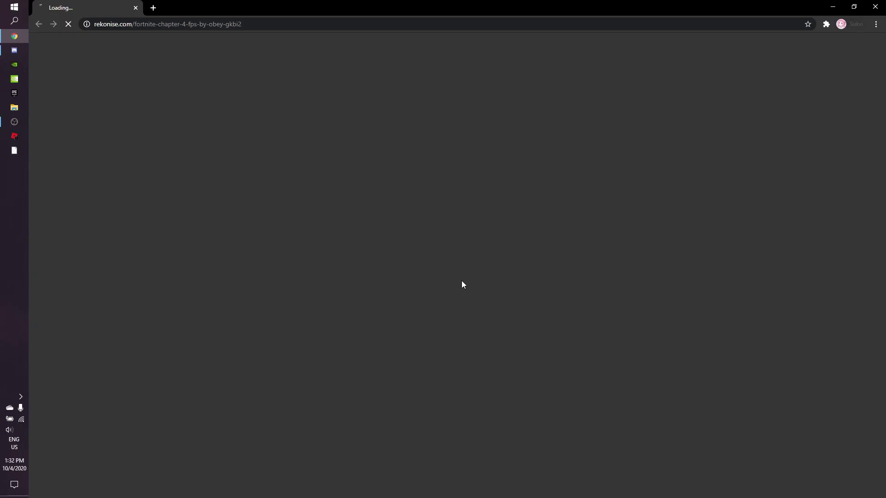
pyautogui.click(852, 5)
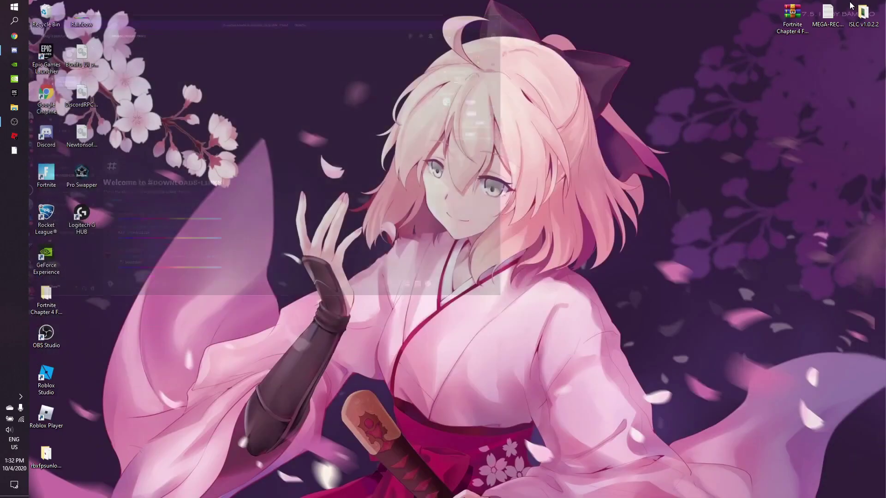
# - Move the Fortnite Chapter 4 FPS archive to the middle of the desktop
pyautogui.moveTo(792, 16); pyautogui.dragTo(472, 214)
pyautogui.moveTo(379, 143); pyautogui.dragTo(572, 233)
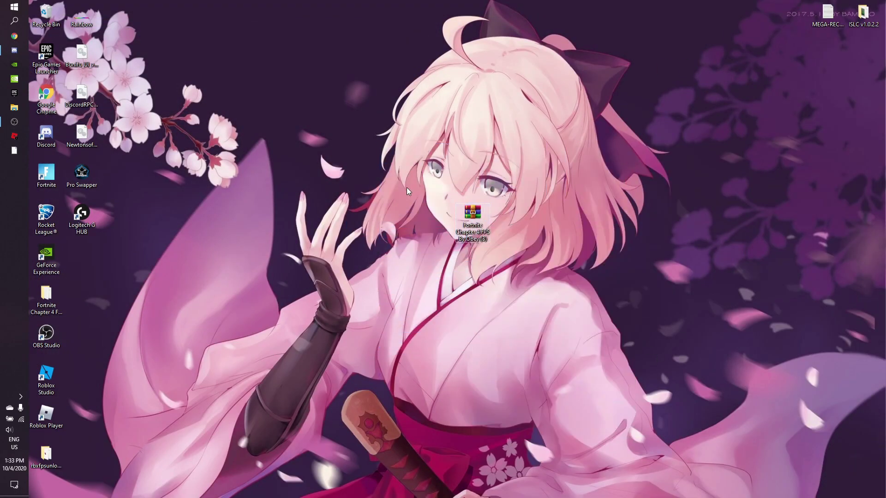
pyautogui.moveTo(409, 181); pyautogui.dragTo(518, 279)
pyautogui.rightClick(478, 220)
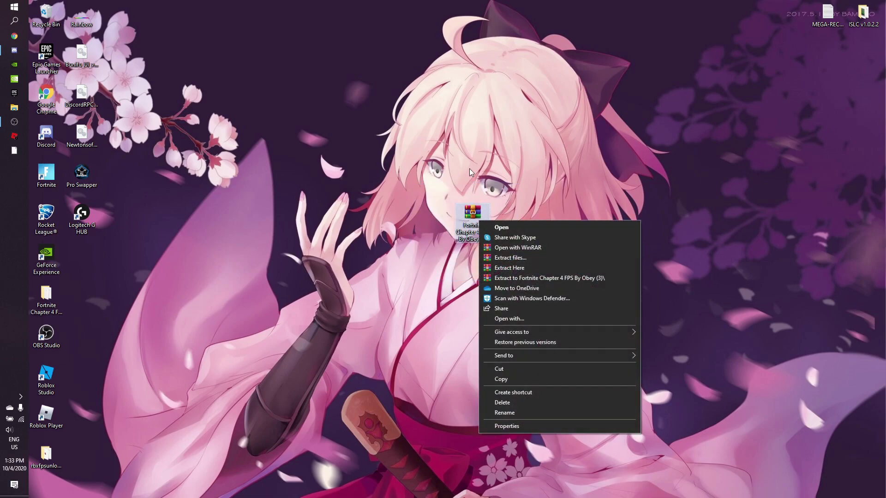
pyautogui.rightClick(466, 152)
pyautogui.click(450, 199)
pyautogui.moveTo(371, 154); pyautogui.dragTo(559, 317)
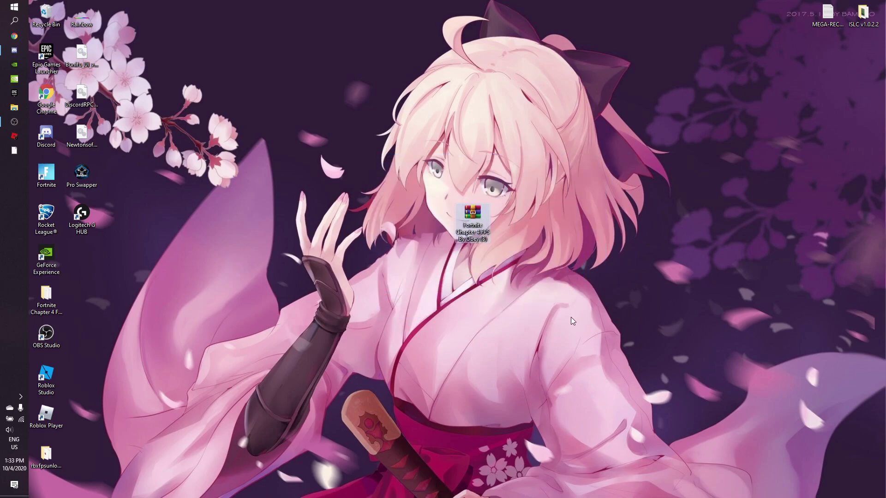
pyautogui.moveTo(398, 156); pyautogui.dragTo(581, 360)
# - Extract the Fortnite Chapter 4 FPS archive into its own folder and place that folder near the archive on the desktop
pyautogui.rightClick(466, 216)
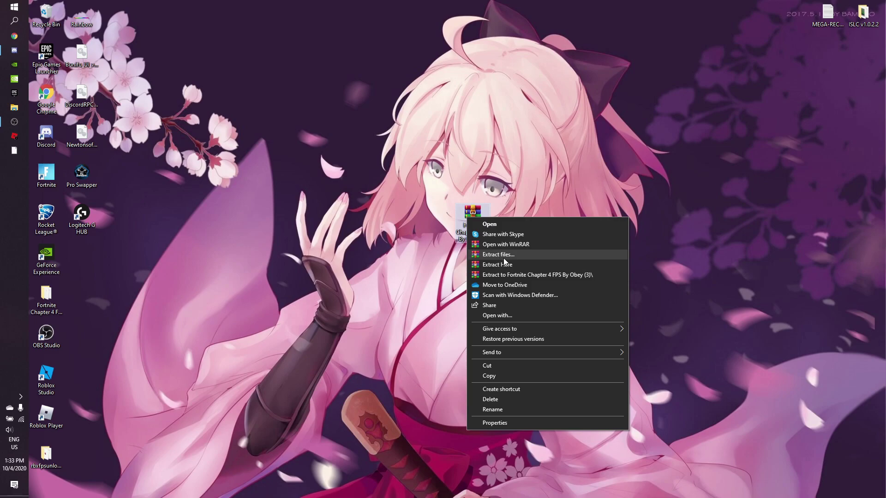
pyautogui.click(503, 255)
pyautogui.click(490, 345)
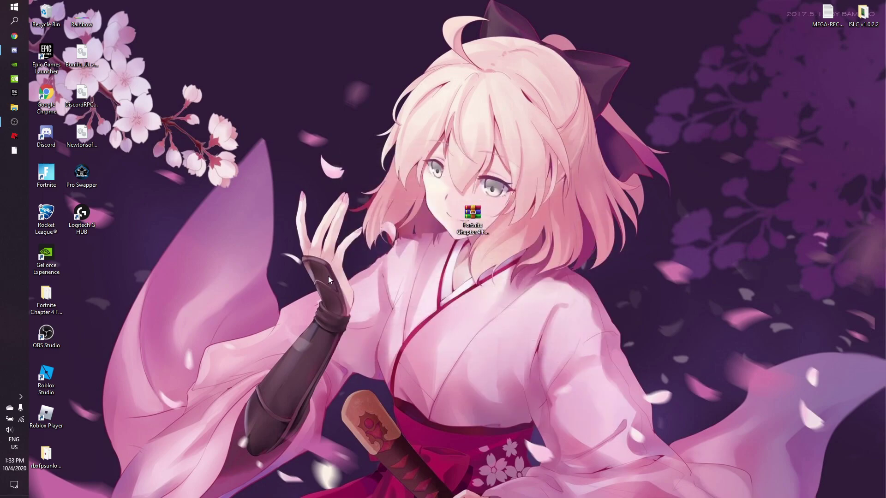
pyautogui.moveTo(127, 295); pyautogui.dragTo(397, 297)
pyautogui.moveTo(336, 243); pyautogui.dragTo(355, 291)
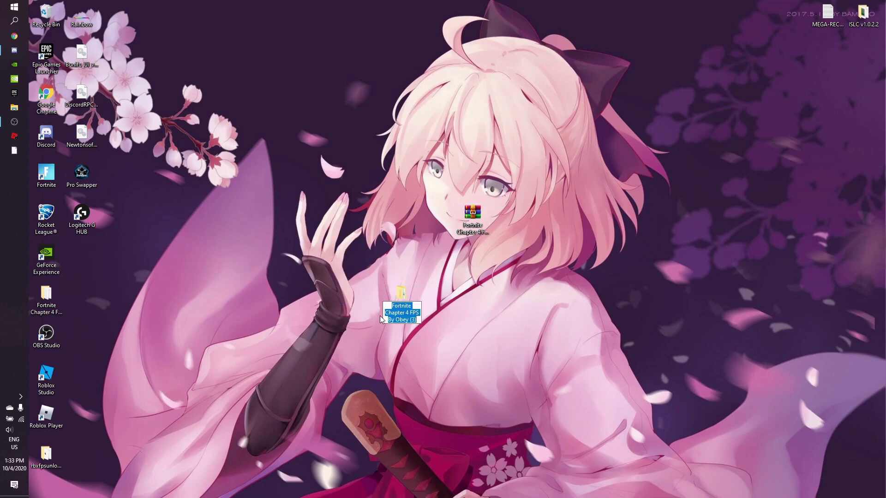
# - Open the extracted Fortnite Chapter 4 FPS folder in a maximized window and go into its Config subfolder
pyautogui.click(394, 294)
pyautogui.doubleClick(393, 294)
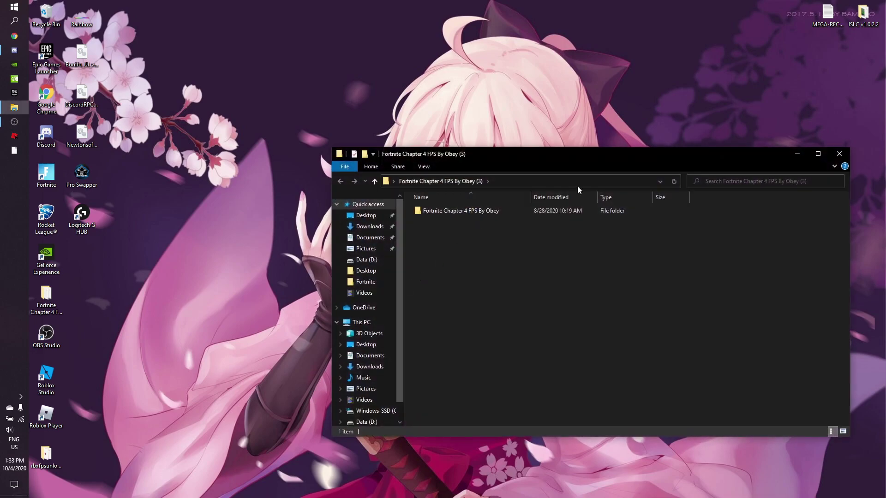
pyautogui.click(808, 154)
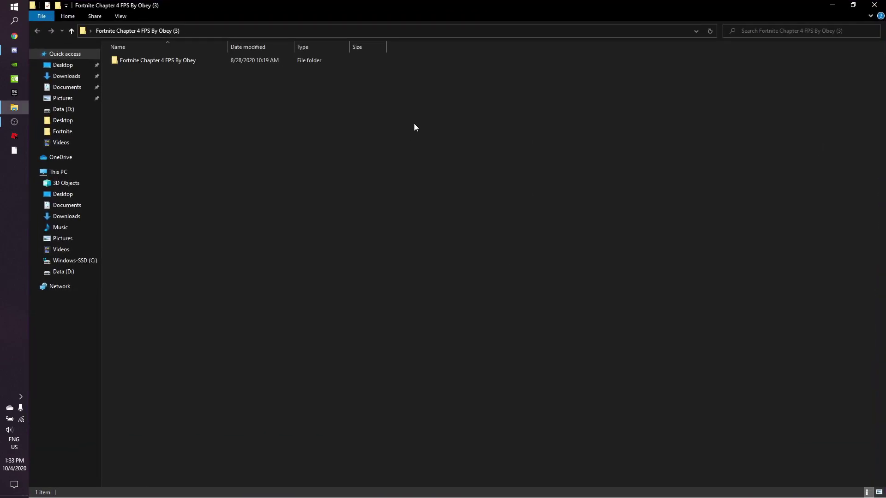
pyautogui.doubleClick(196, 60)
pyautogui.click(38, 31)
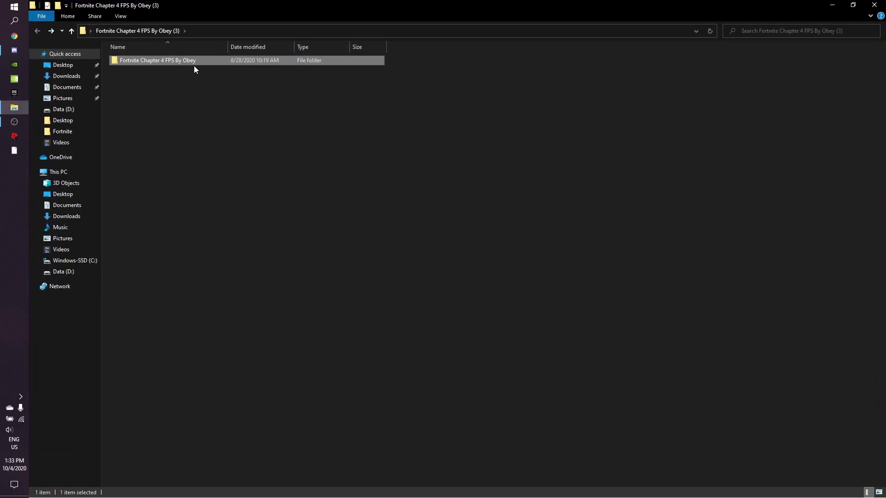
pyautogui.click(168, 60)
pyautogui.doubleClick(245, 60)
pyautogui.doubleClick(128, 60)
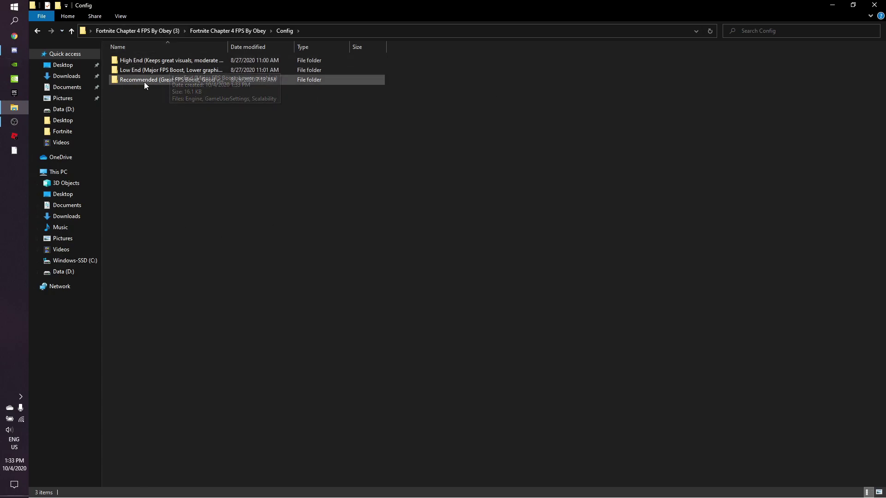
# - Open the "Recommended (Great FPS Boost, Good visuals)" preset folder inside Config
pyautogui.click(132, 81)
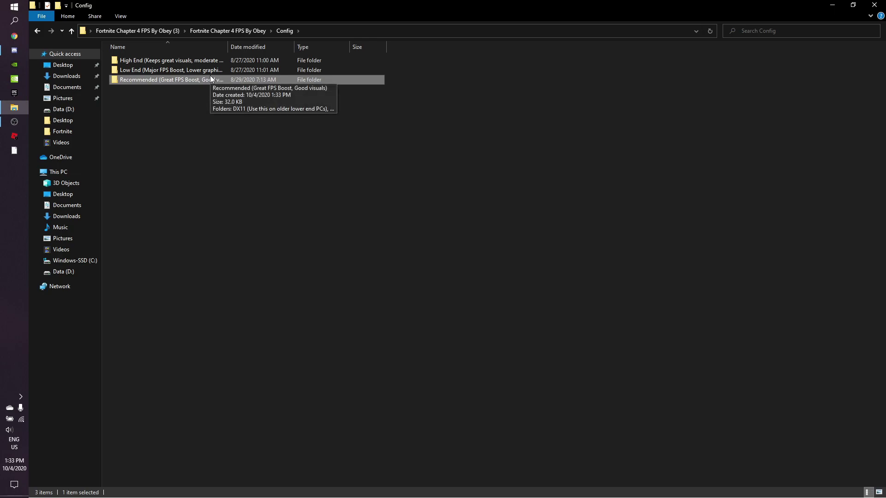
pyautogui.click(229, 73)
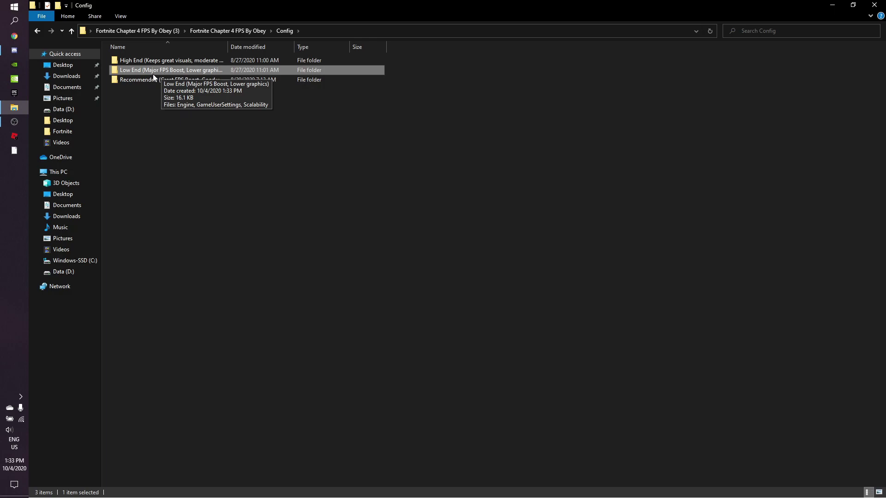
pyautogui.click(132, 96)
pyautogui.click(148, 80)
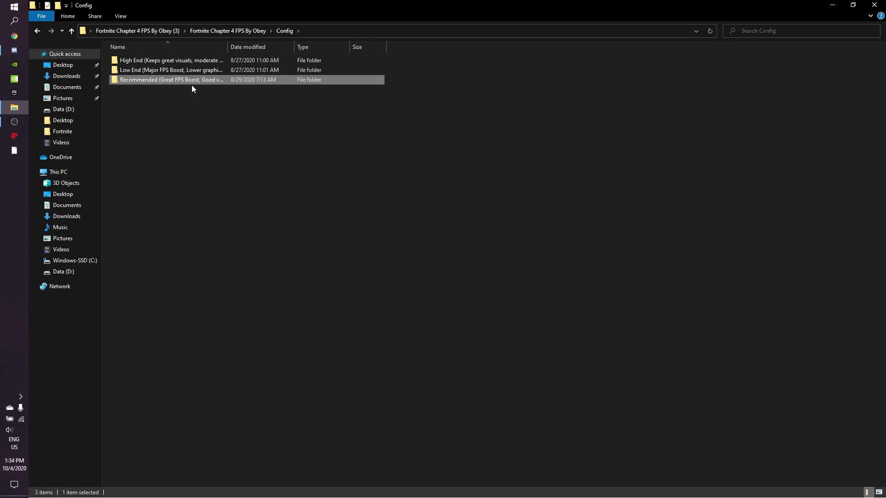
pyautogui.rightClick(186, 87)
pyautogui.click(157, 82)
pyautogui.doubleClick(157, 82)
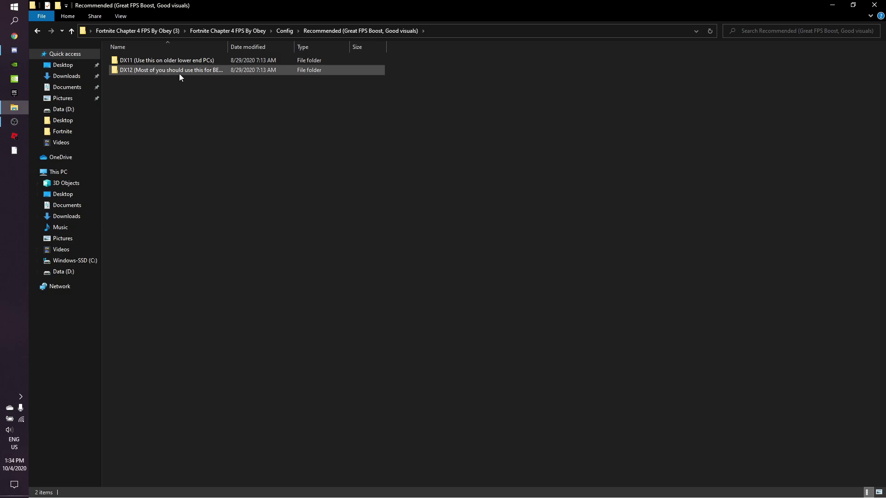
pyautogui.moveTo(179, 89); pyautogui.dragTo(179, 67)
pyautogui.click(132, 73)
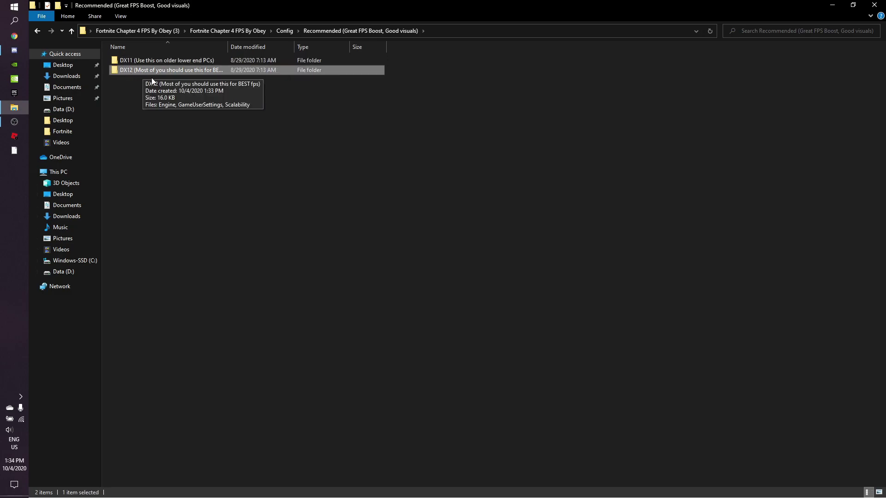
pyautogui.click(2, 5)
pyautogui.click(2, 5)
pyautogui.moveTo(175, 100); pyautogui.dragTo(147, 75)
pyautogui.click(168, 106)
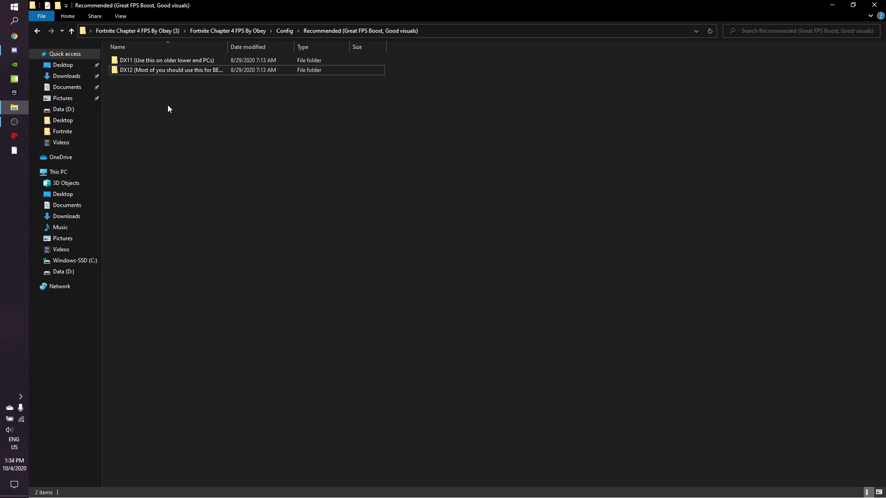
# - Run %localappdata% to open the Local AppData folder
pyautogui.press('super+r')
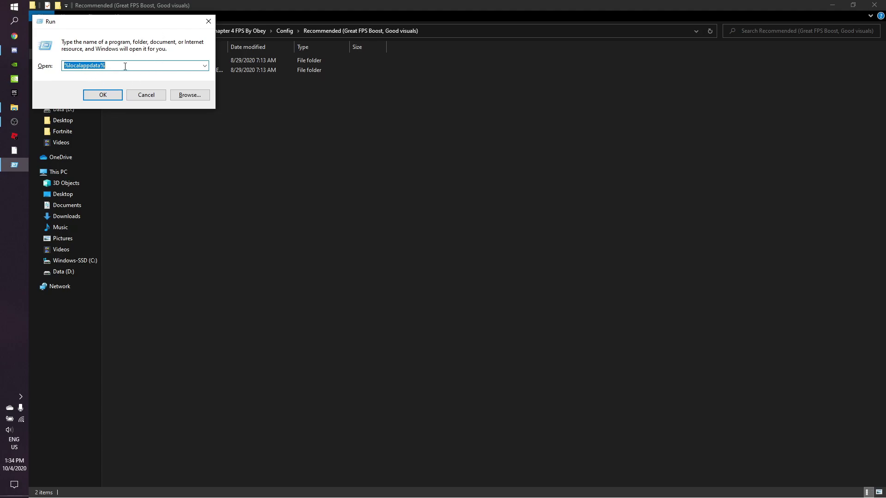
pyautogui.click(105, 66)
pyautogui.click(70, 66)
pyautogui.moveTo(64, 66); pyautogui.dragTo(123, 68)
pyautogui.click(122, 68)
pyautogui.click(102, 95)
pyautogui.doubleClick(808, 173)
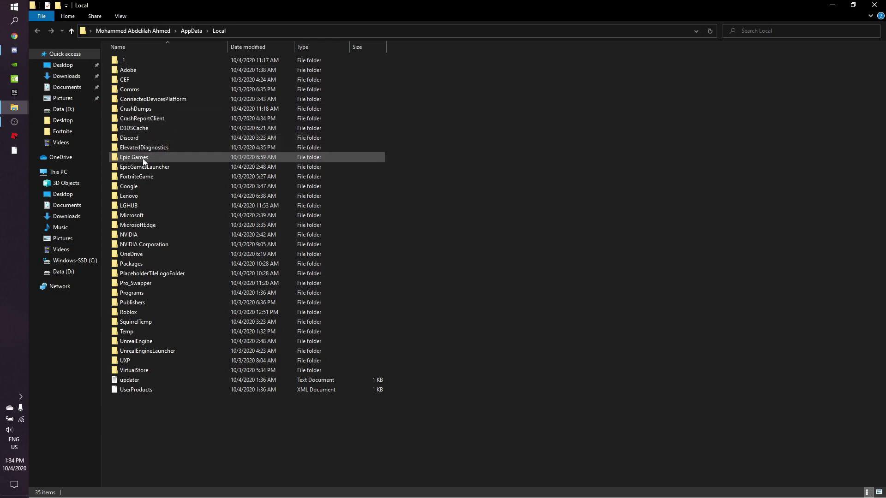
# - Go into FortniteGame, Saved, Config, WindowsClient and select the GameUserSettings file
pyautogui.doubleClick(143, 177)
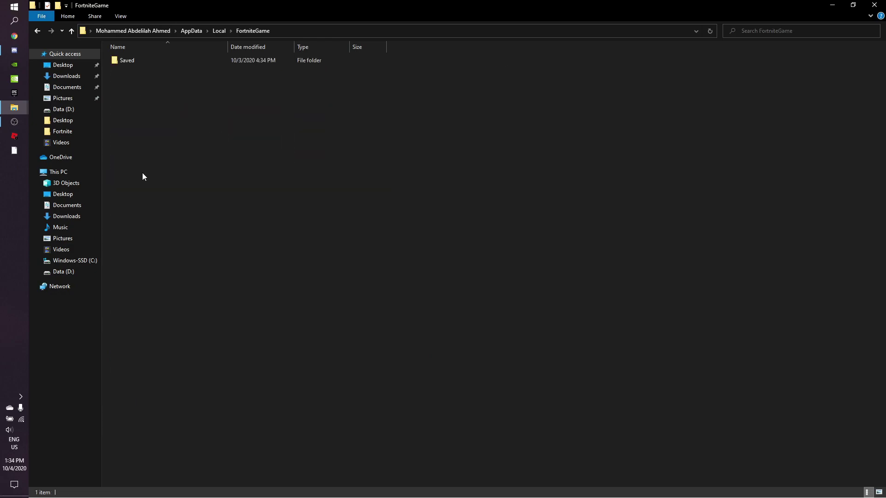
pyautogui.doubleClick(132, 60)
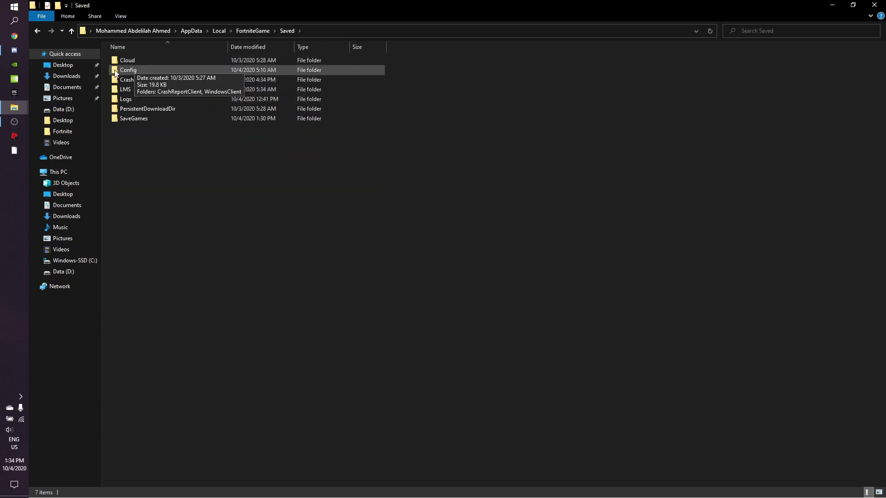
pyautogui.doubleClick(143, 71)
pyautogui.click(133, 72)
pyautogui.doubleClick(133, 72)
pyautogui.click(139, 72)
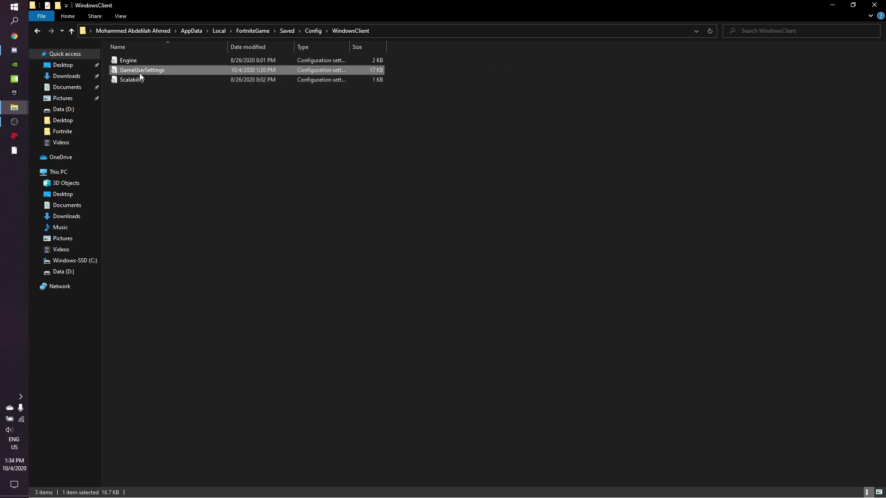
# - Clear the Read-only attribute of the GameUserSettings file and apply the change
pyautogui.rightClick(139, 73)
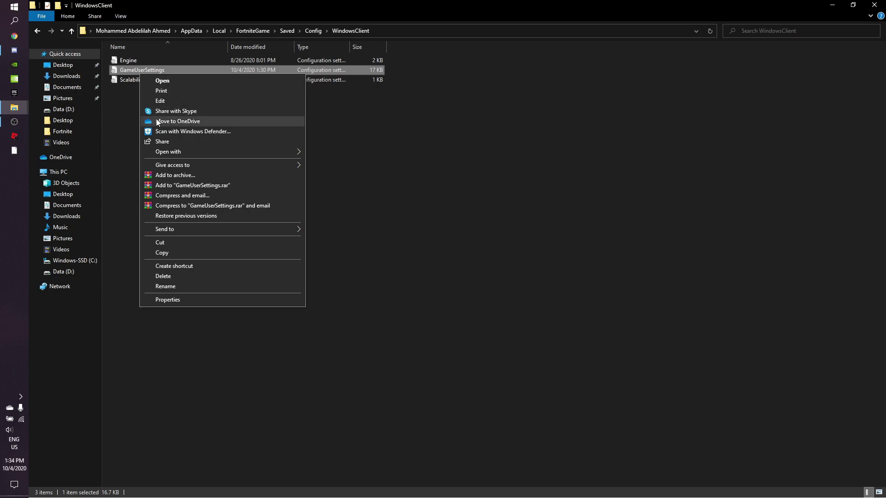
pyautogui.click(161, 300)
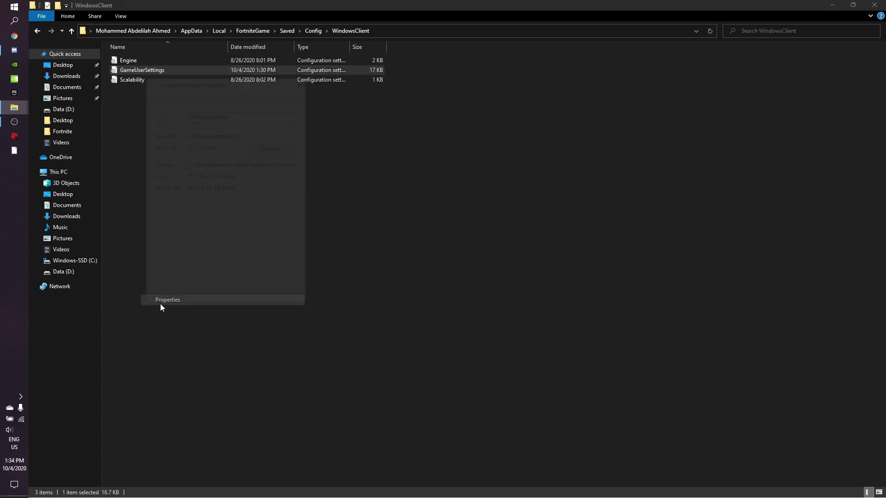
pyautogui.click(190, 250)
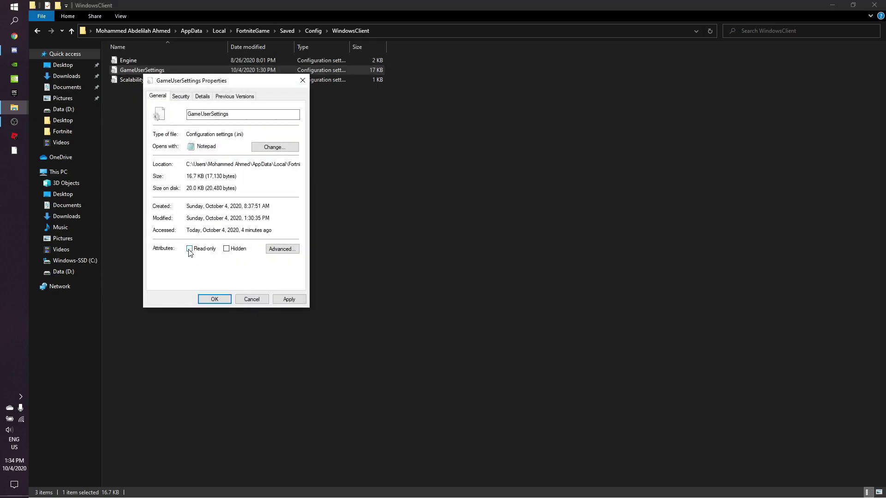
pyautogui.click(288, 299)
pyautogui.click(206, 299)
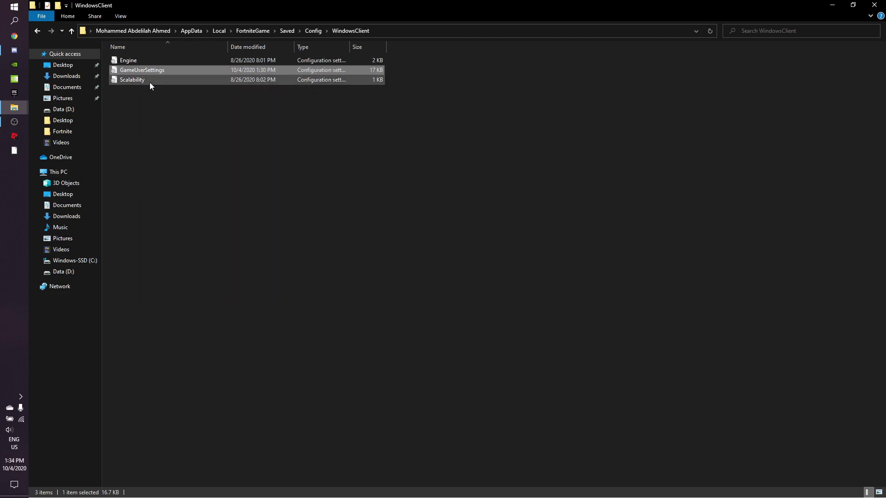
# - Open GameUserSettings for editing, change bPreferD3D12InGame to False at the end of the file, and close it without saving
pyautogui.rightClick(154, 71)
pyautogui.click(176, 98)
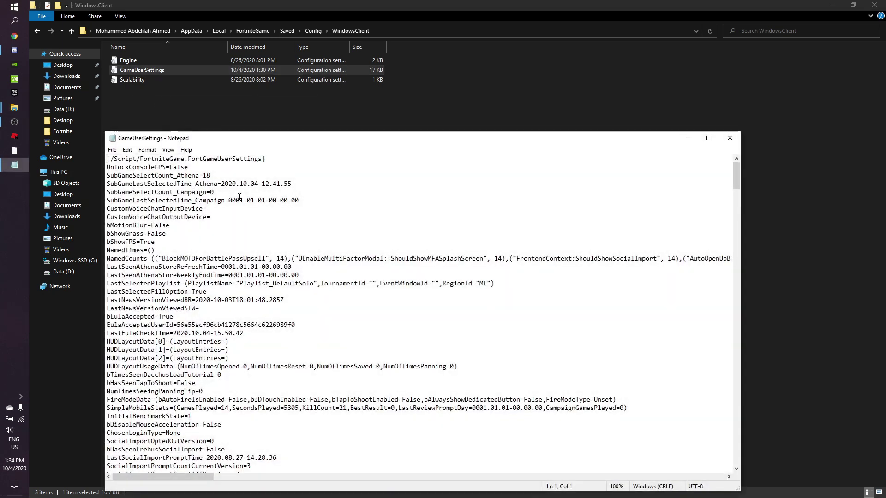
pyautogui.click(709, 138)
pyautogui.moveTo(882, 48); pyautogui.dragTo(882, 454)
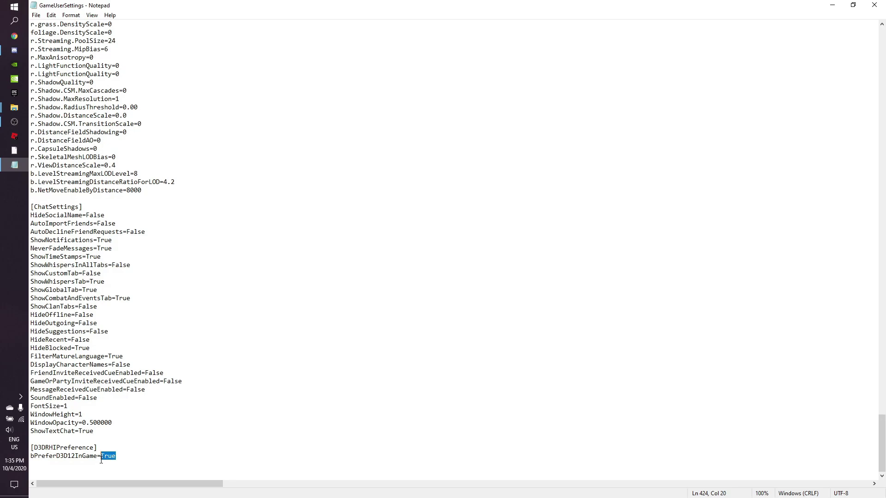
pyautogui.press('capslock')
pyautogui.write('F')
pyautogui.write('lase')
pyautogui.click(874, 5)
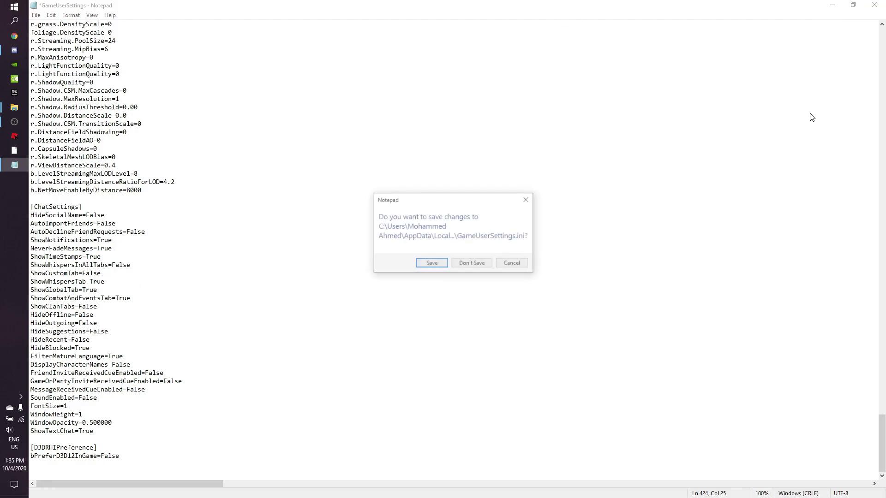
pyautogui.click(473, 262)
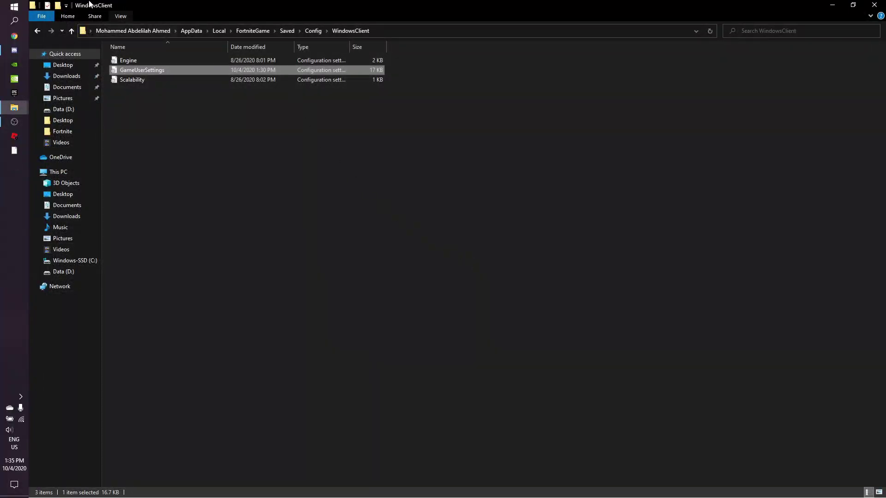
# - Close the WindowsClient window, open the preset's DX12 folder and select the Engine, GameUserSettings and Scalability files
pyautogui.click(875, 5)
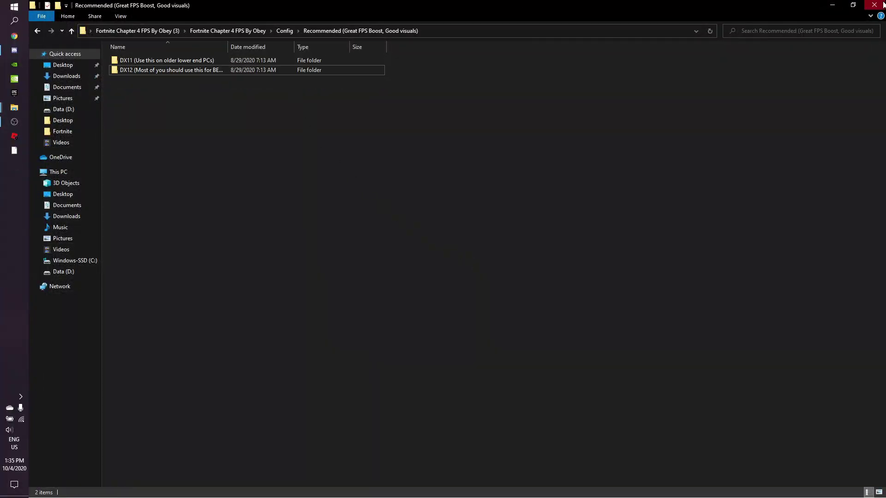
pyautogui.doubleClick(152, 70)
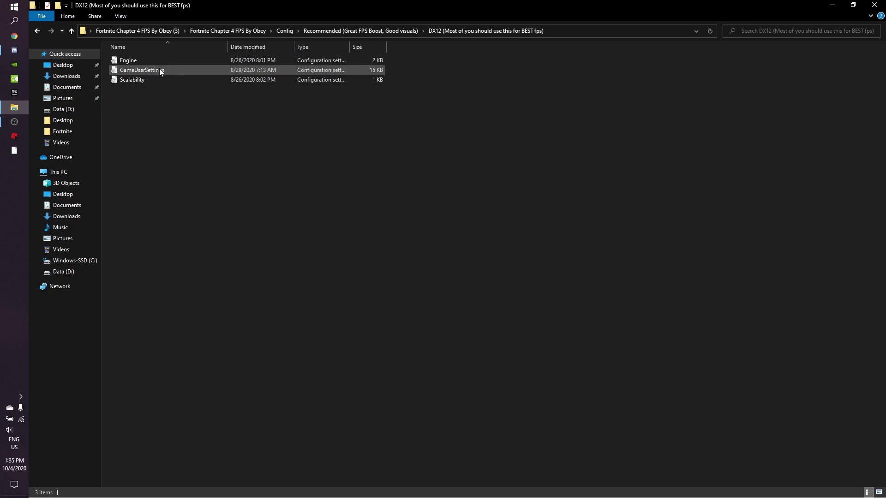
pyautogui.moveTo(172, 152); pyautogui.dragTo(130, 58)
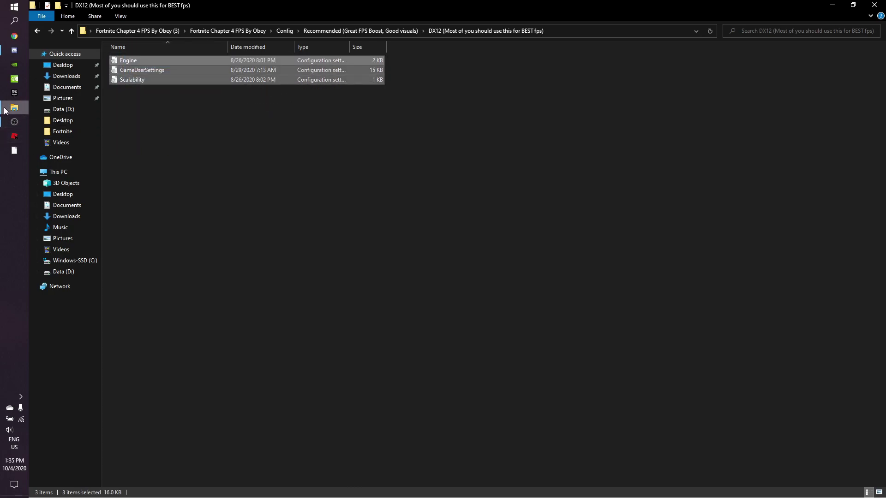
# - Run %localappdata% again and go into FortniteGame, Saved, Config, WindowsClient in the new window
pyautogui.press('super+r')
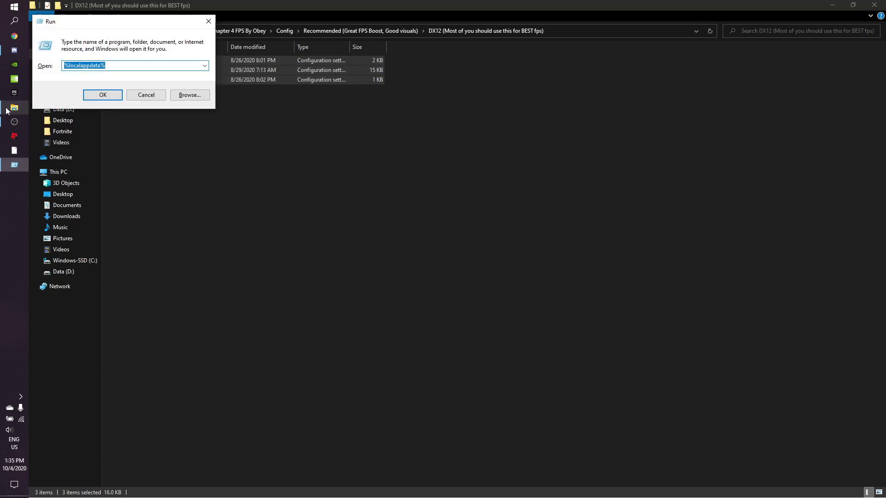
pyautogui.moveTo(7, 111)
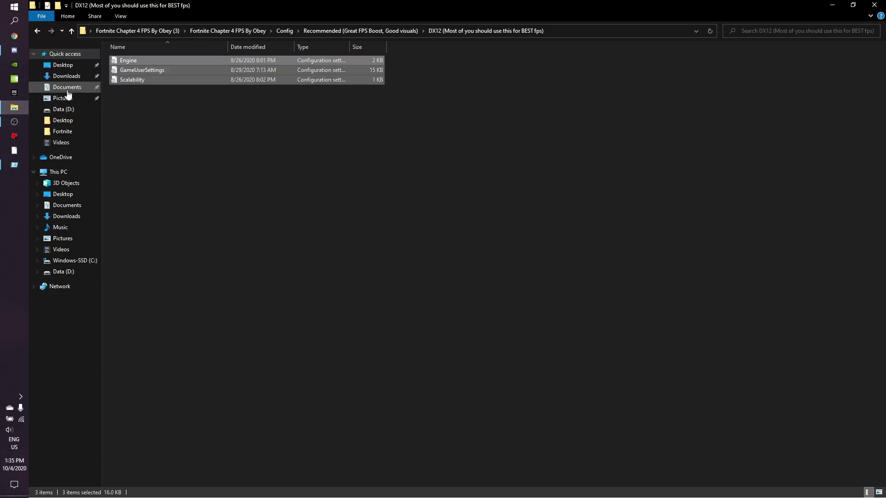
pyautogui.click(107, 95)
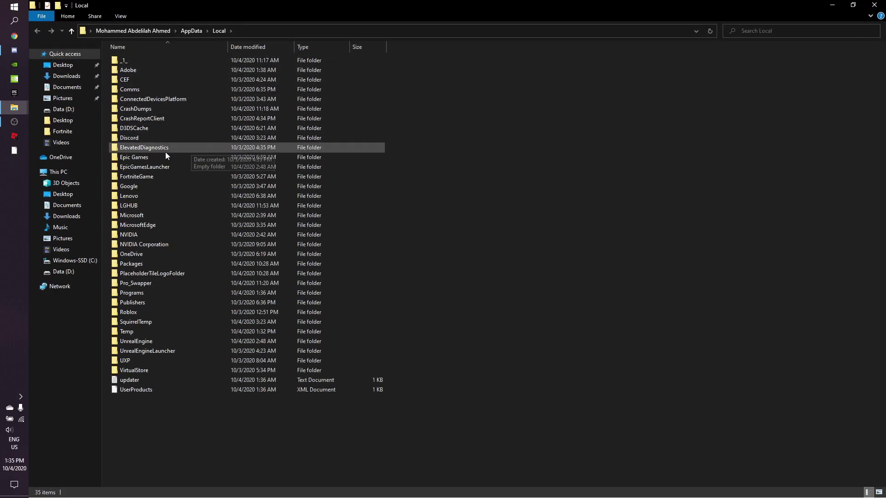
pyautogui.click(140, 178)
pyautogui.doubleClick(141, 178)
pyautogui.click(132, 59)
pyautogui.doubleClick(166, 63)
pyautogui.doubleClick(140, 69)
pyautogui.doubleClick(164, 70)
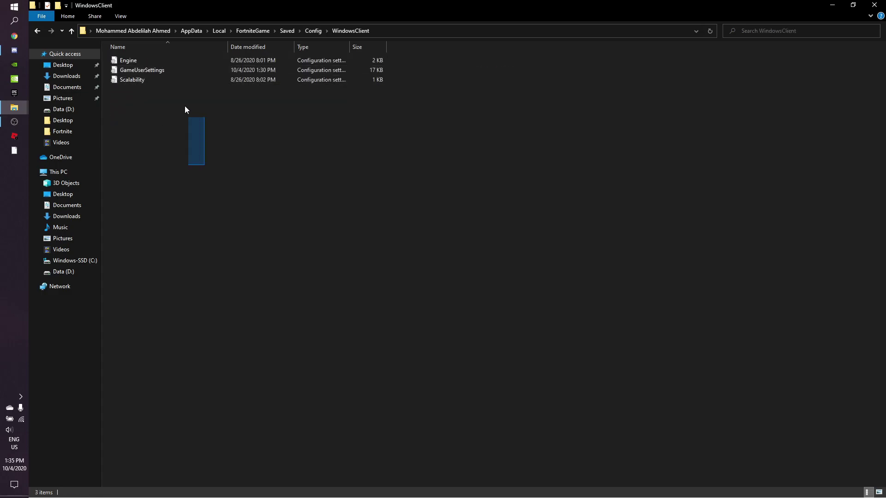
# - Try to move the three DX12 config files into the WindowsClient folder, cancelling the file replacement
pyautogui.hotkey('alt', 'Tab')
pyautogui.hotkey('alt', 'Tab')
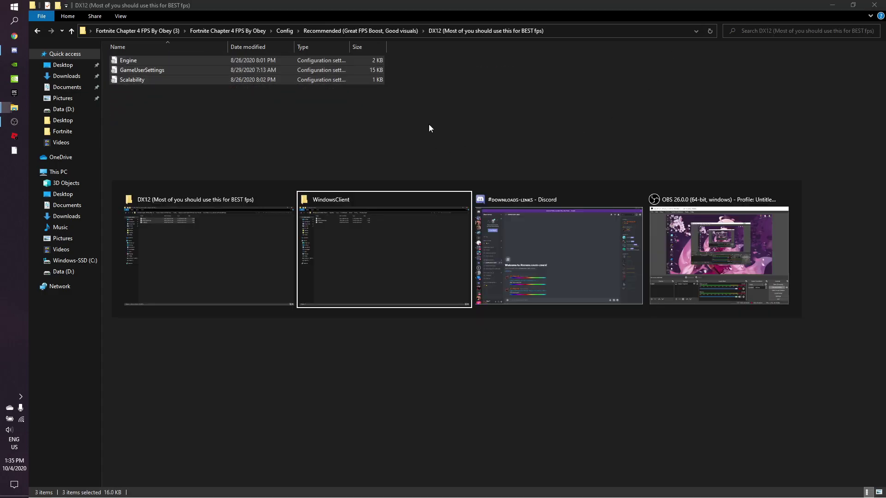
pyautogui.click(242, 260)
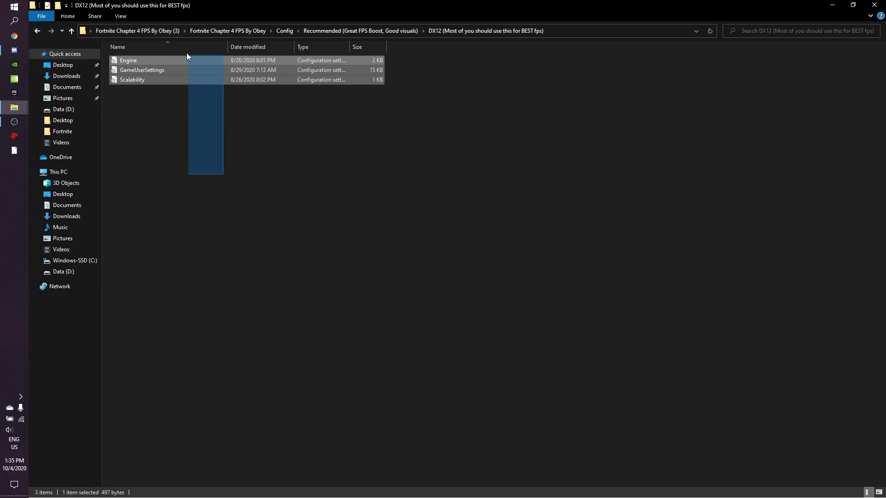
pyautogui.moveTo(150, 61); pyautogui.dragTo(304, 178)
pyautogui.hotkey('alt', 'Tab')
pyautogui.hotkey('alt', 'Tab')
pyautogui.press('Tab')
pyautogui.press('Tab')
pyautogui.press('Tab')
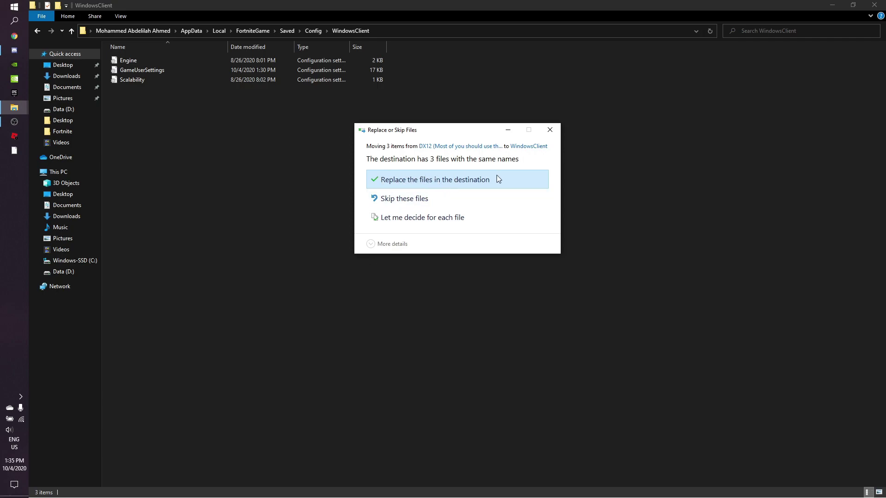
pyautogui.click(550, 127)
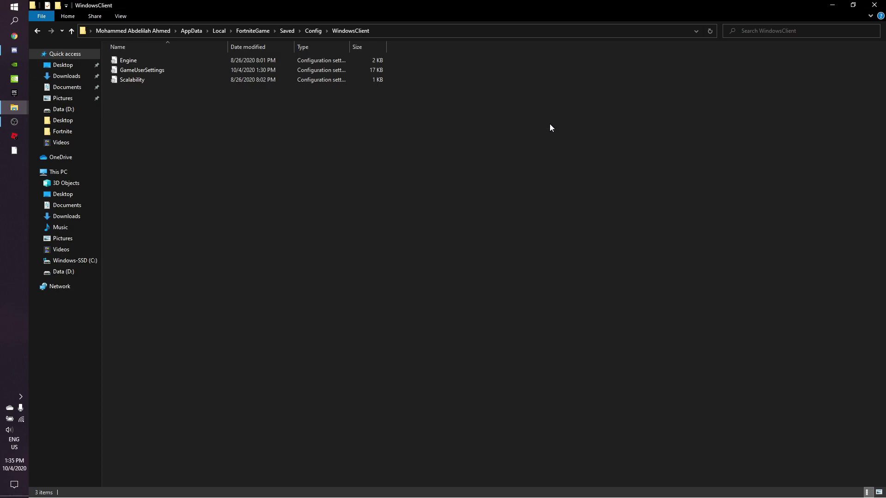
pyautogui.click(14, 107)
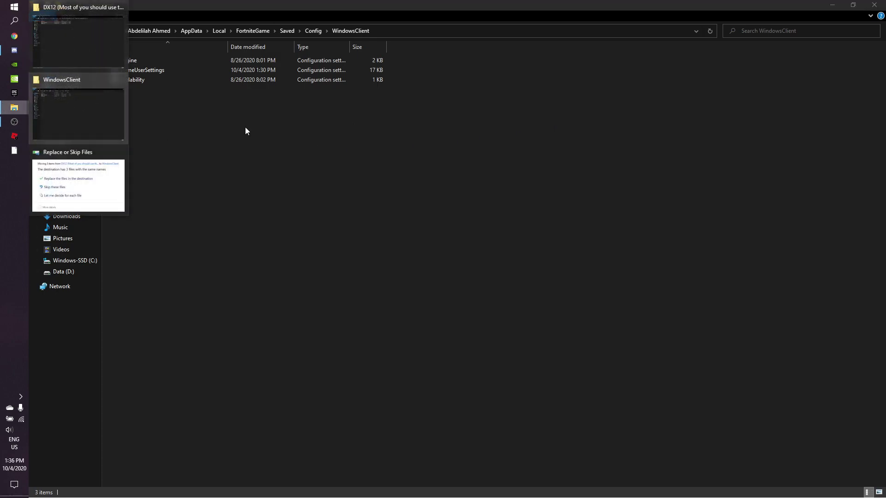
pyautogui.click(121, 152)
pyautogui.click(113, 120)
pyautogui.rightClick(337, 159)
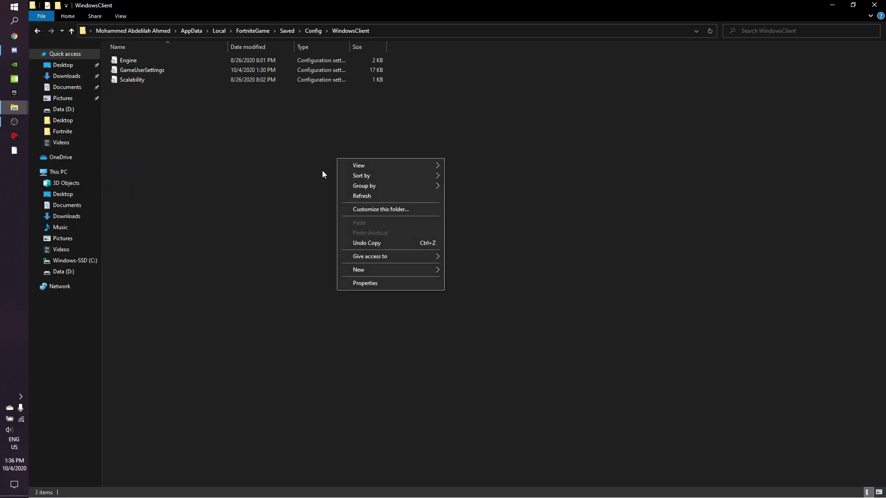
pyautogui.moveTo(245, 215); pyautogui.dragTo(144, 40)
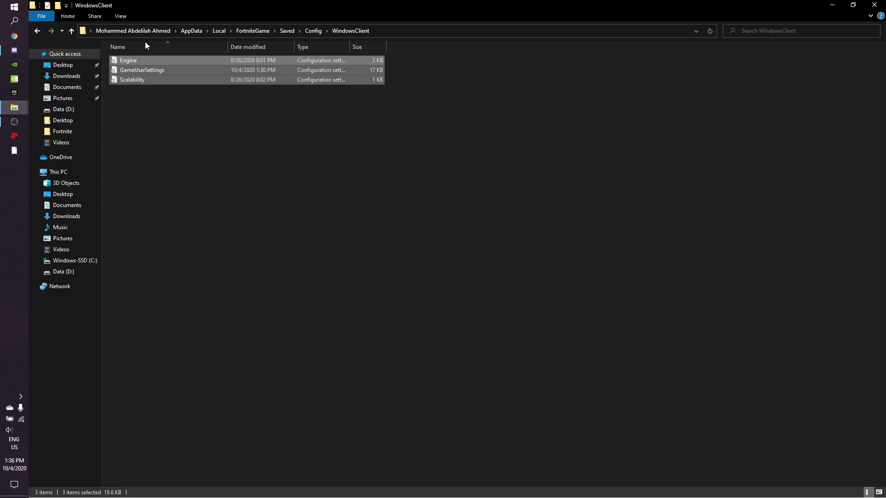
# - Close the WindowsClient window, return to the FPS pack's main folder and open Optimizations, Fortnite 2 Process
pyautogui.click(875, 4)
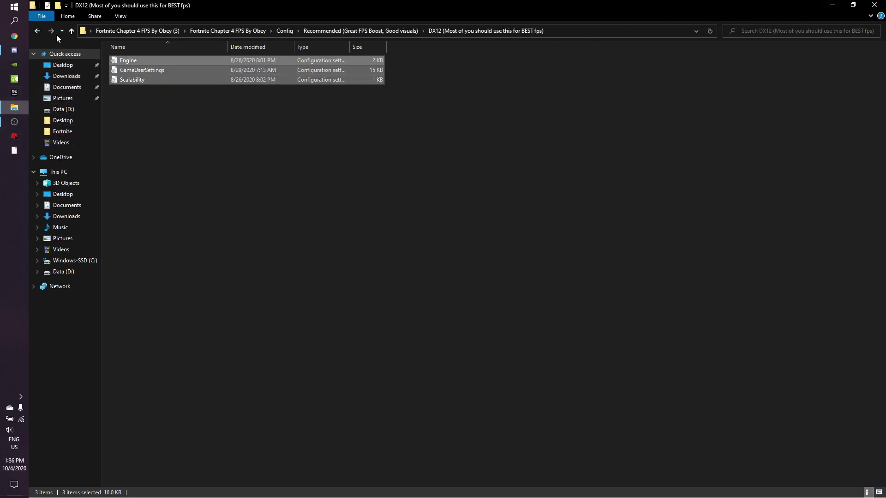
pyautogui.click(38, 31)
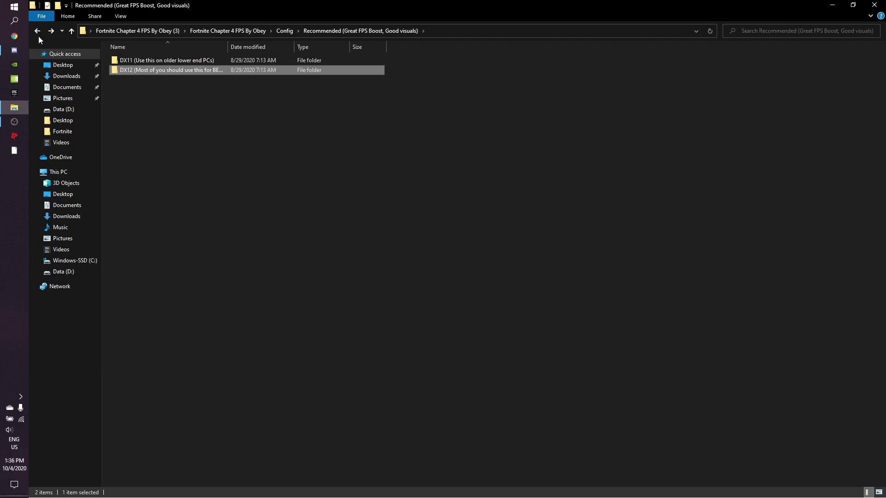
pyautogui.click(37, 31)
pyautogui.click(38, 31)
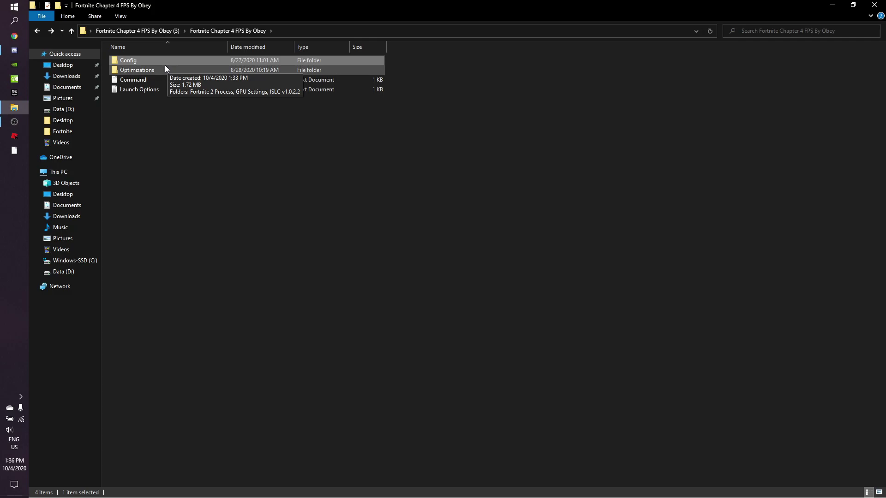
pyautogui.doubleClick(143, 71)
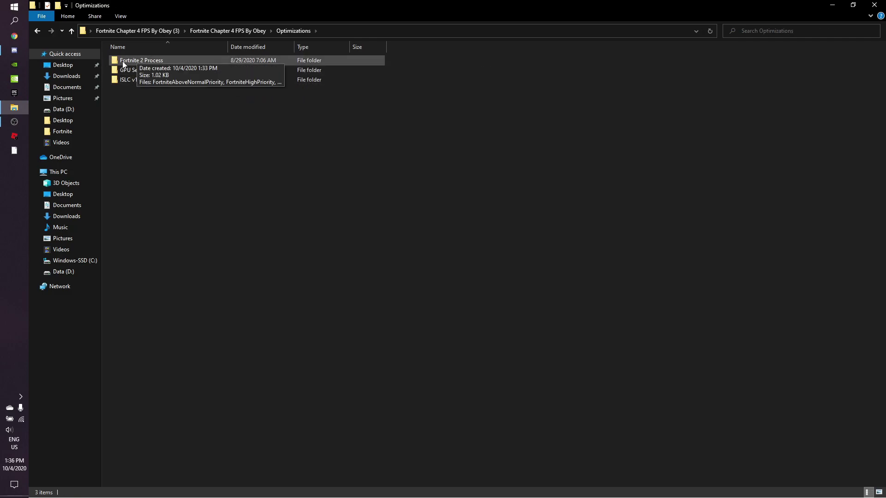
pyautogui.doubleClick(149, 63)
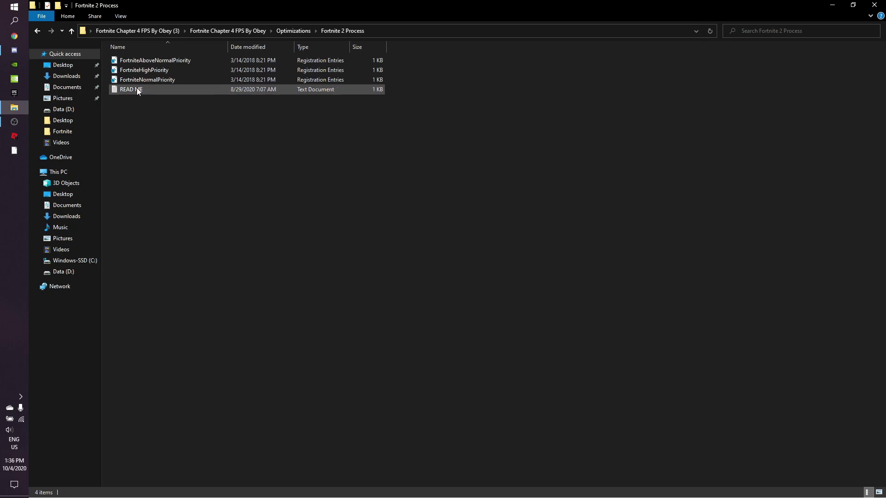
# - Merge the FortniteHighPriority registry entry into the registry and confirm the prompts
pyautogui.click(162, 70)
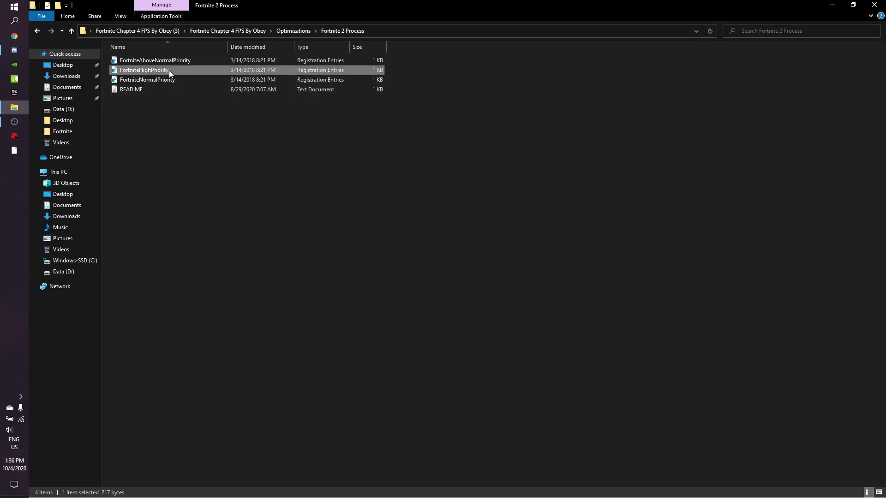
pyautogui.doubleClick(153, 70)
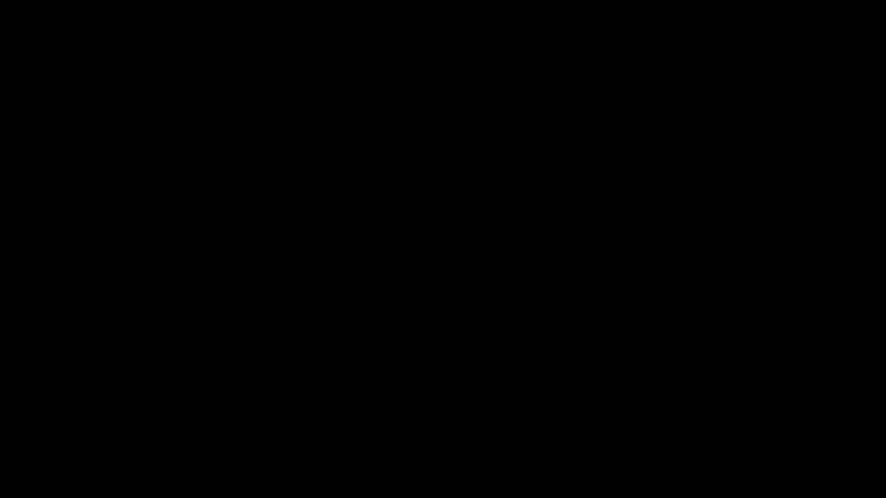
pyautogui.click(517, 274)
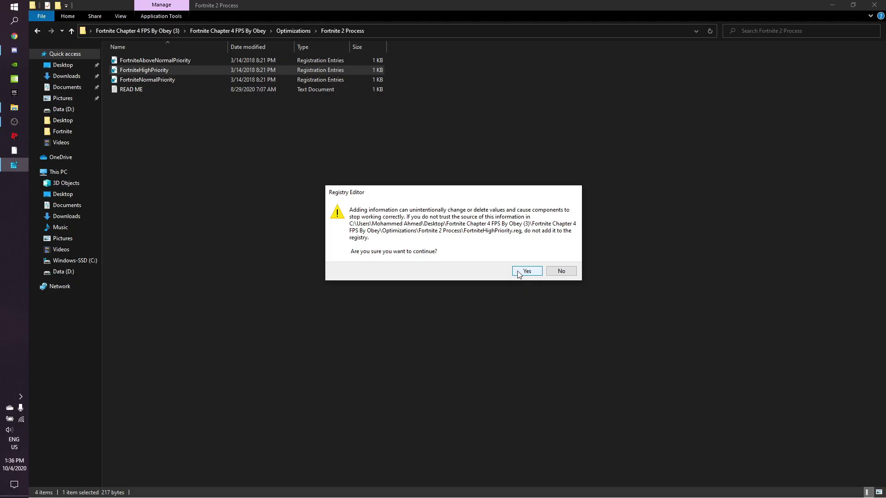
pyautogui.click(518, 273)
pyautogui.click(563, 258)
pyautogui.moveTo(271, 229); pyautogui.dragTo(178, 68)
pyautogui.click(446, 74)
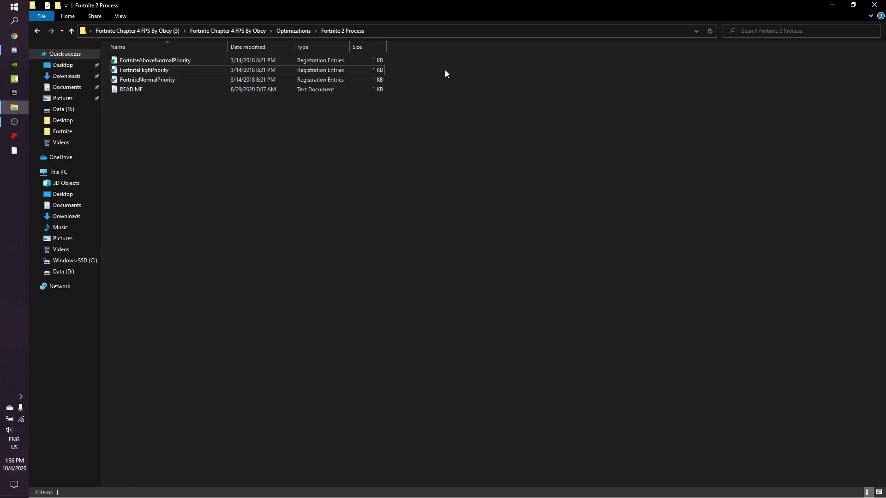
pyautogui.click(320, 70)
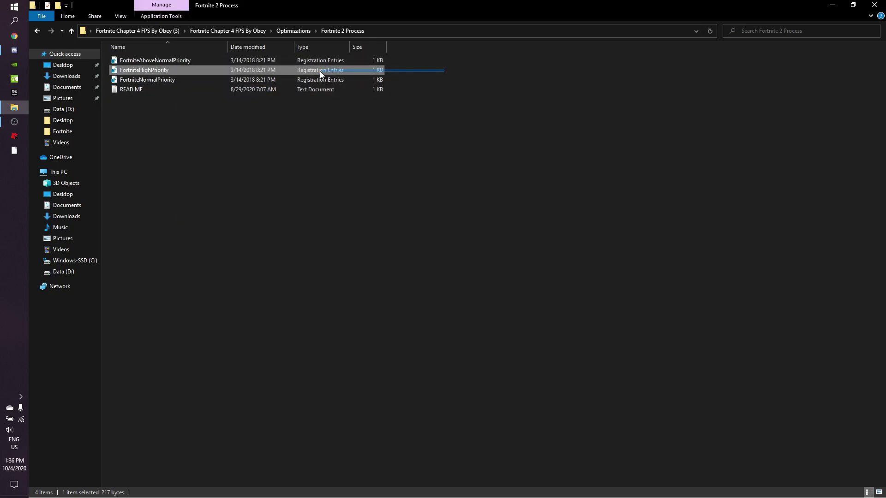
# - Examine the contents of the nVidia Geforce and AMD Radeon folders inside GPU Settings, returning to the Optimizations folder
pyautogui.click(35, 33)
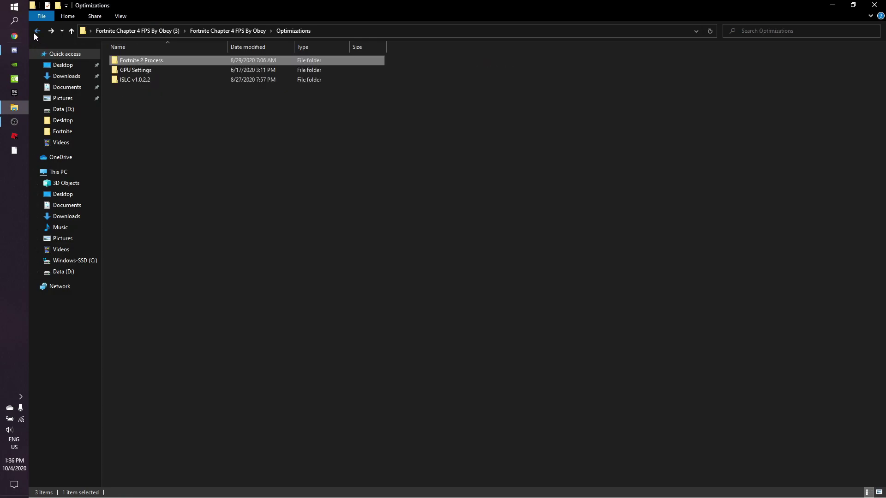
pyautogui.doubleClick(138, 72)
pyautogui.moveTo(154, 107); pyautogui.dragTo(134, 95)
pyautogui.moveTo(220, 110); pyautogui.dragTo(199, 62)
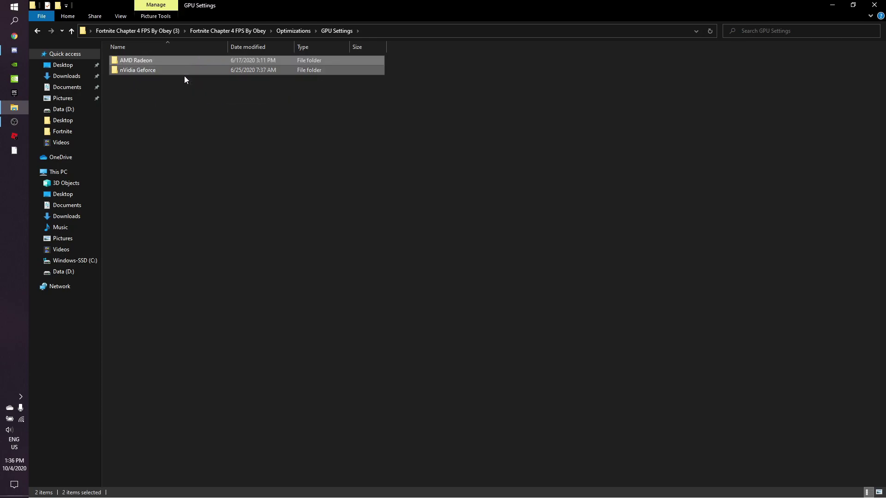
pyautogui.doubleClick(135, 70)
pyautogui.moveTo(595, 87); pyautogui.dragTo(111, 73)
pyautogui.click(37, 30)
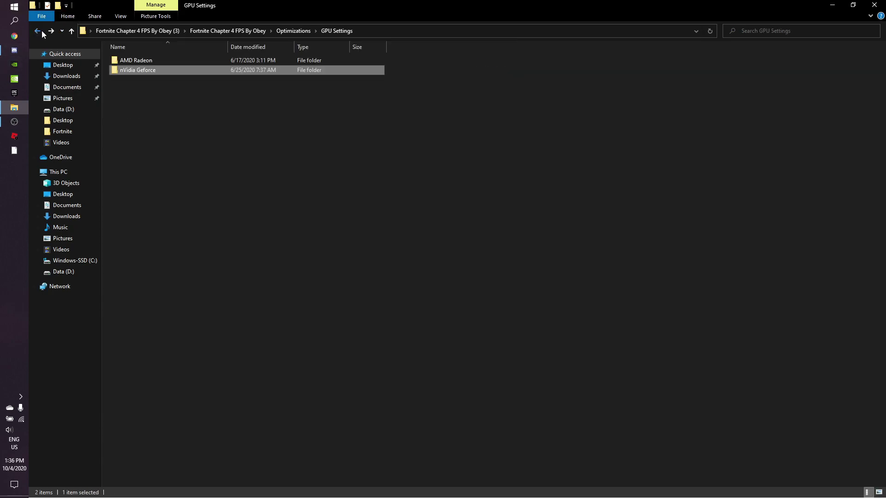
pyautogui.doubleClick(363, 61)
pyautogui.moveTo(531, 88); pyautogui.dragTo(84, 64)
pyautogui.click(37, 31)
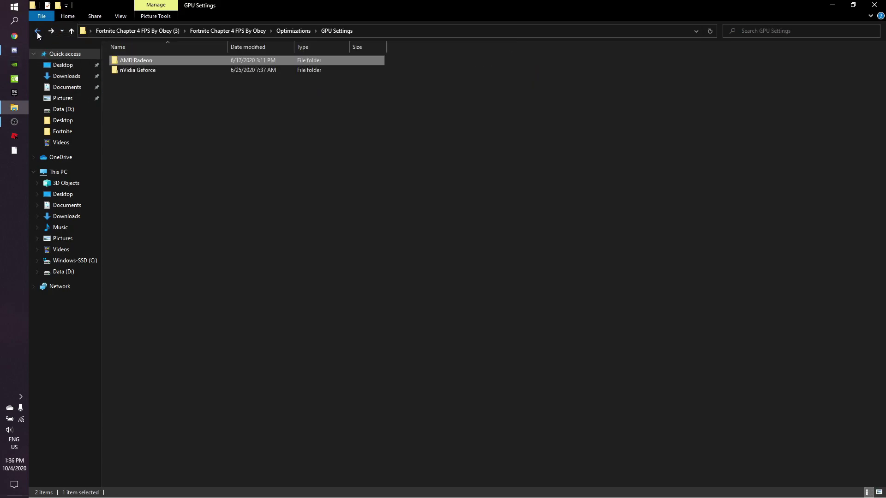
pyautogui.click(38, 31)
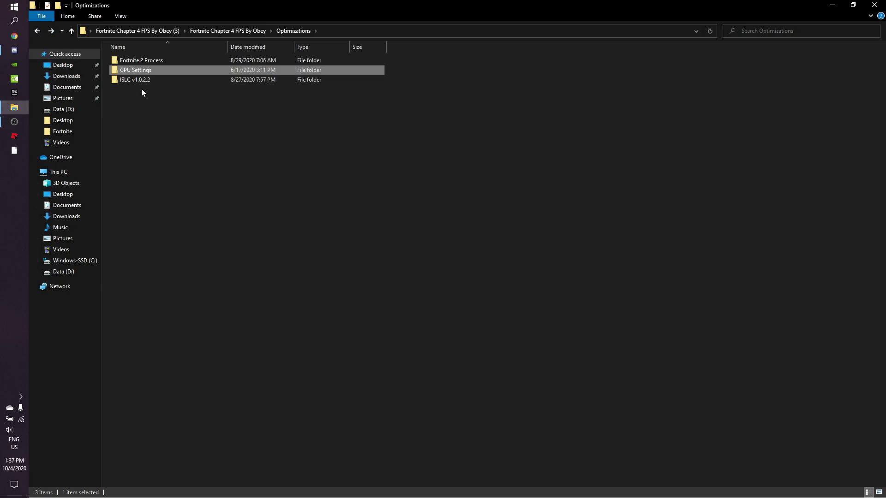
# - Try to move the ISLC v1.0.2.2 folder to the desktop, cancel the file replacement and open the desktop copy
pyautogui.moveTo(138, 84); pyautogui.dragTo(639, 85)
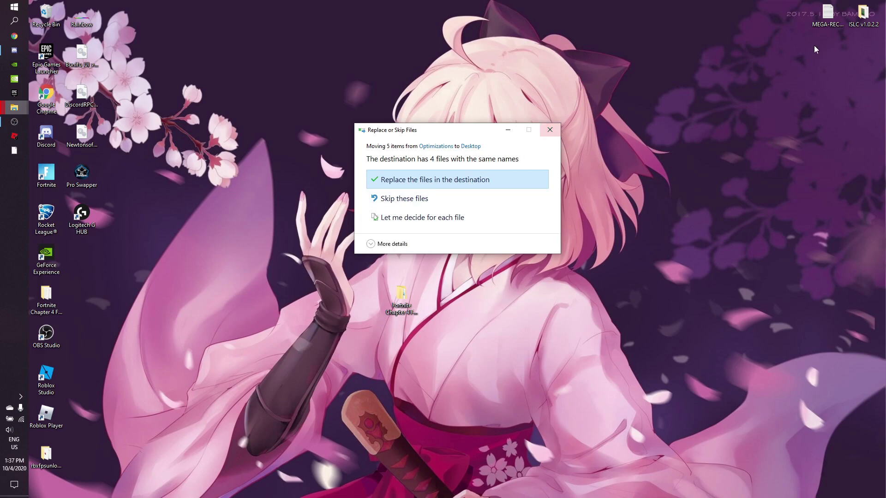
pyautogui.click(549, 130)
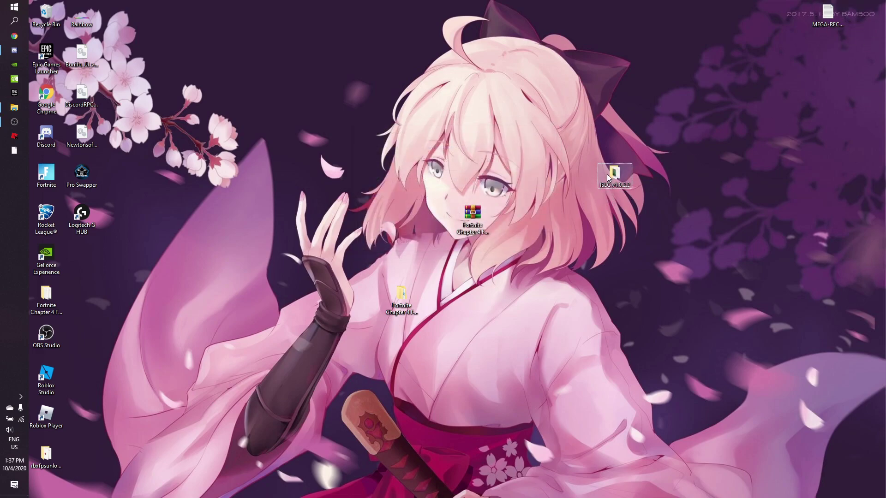
pyautogui.doubleClick(614, 175)
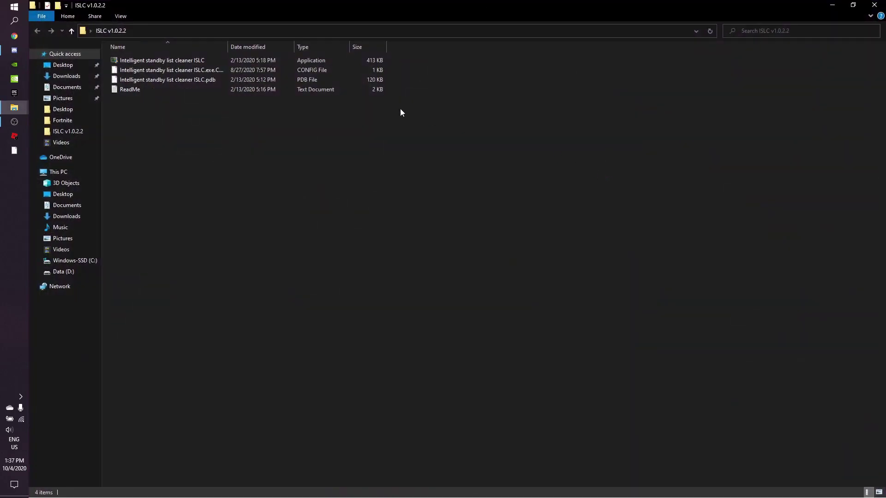
# - Run Intelligent standby list cleaner ISLC, dismiss the message and bring up the instance already running in the background
pyautogui.doubleClick(165, 63)
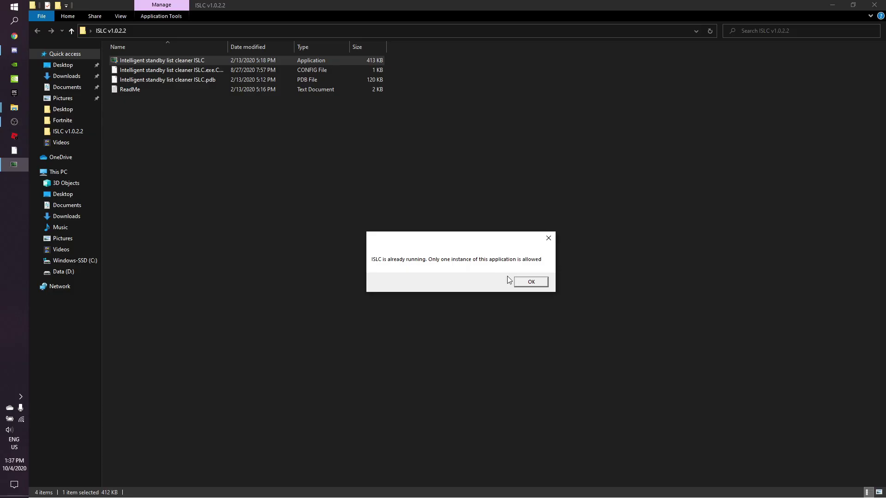
pyautogui.click(531, 282)
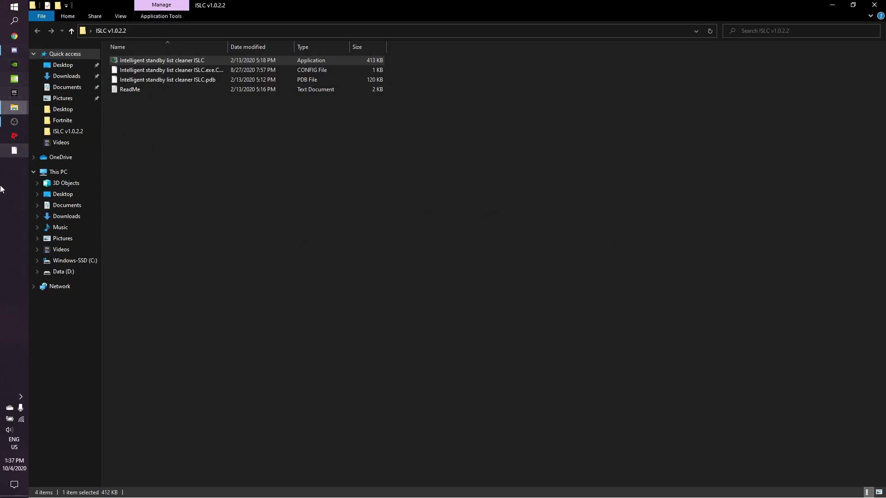
pyautogui.click(21, 398)
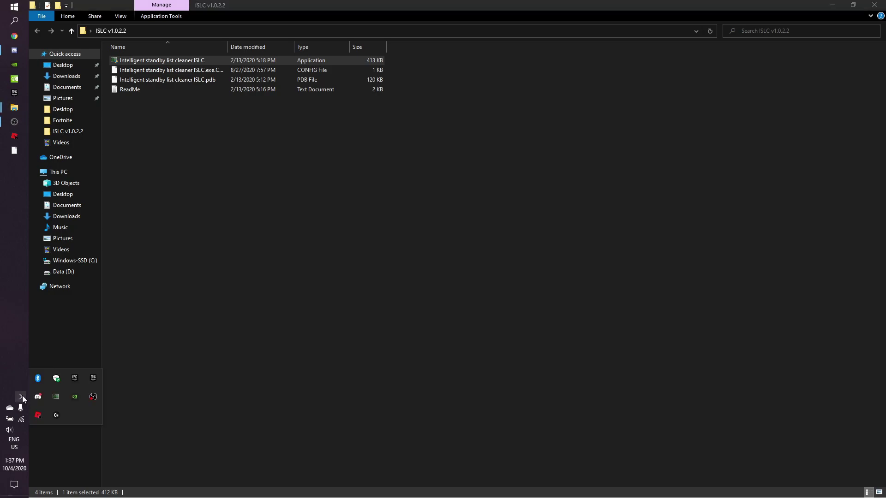
pyautogui.click(54, 397)
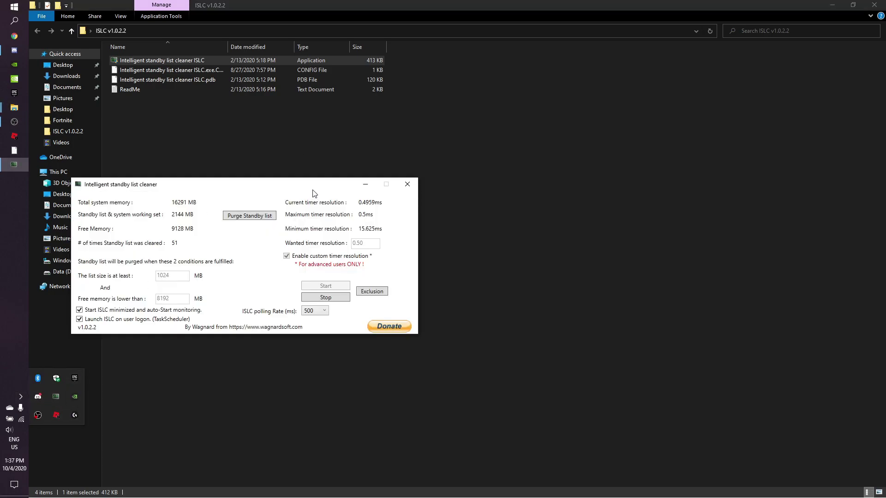
pyautogui.moveTo(314, 193); pyautogui.dragTo(475, 199)
# - Stop the ISLC monitoring and set the polling rate to 500 ms after trying 10000 and 1000 ms
pyautogui.click(487, 305)
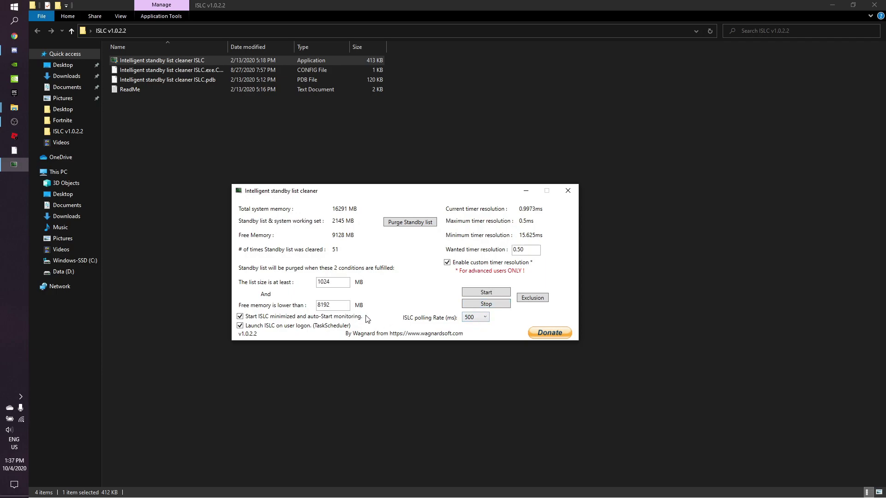
pyautogui.click(470, 318)
pyautogui.click(476, 318)
pyautogui.click(476, 319)
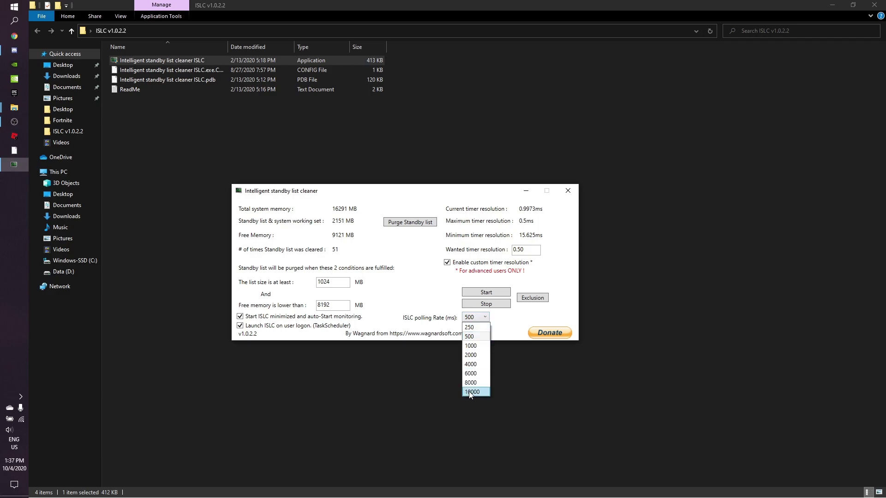
pyautogui.click(468, 392)
pyautogui.click(480, 318)
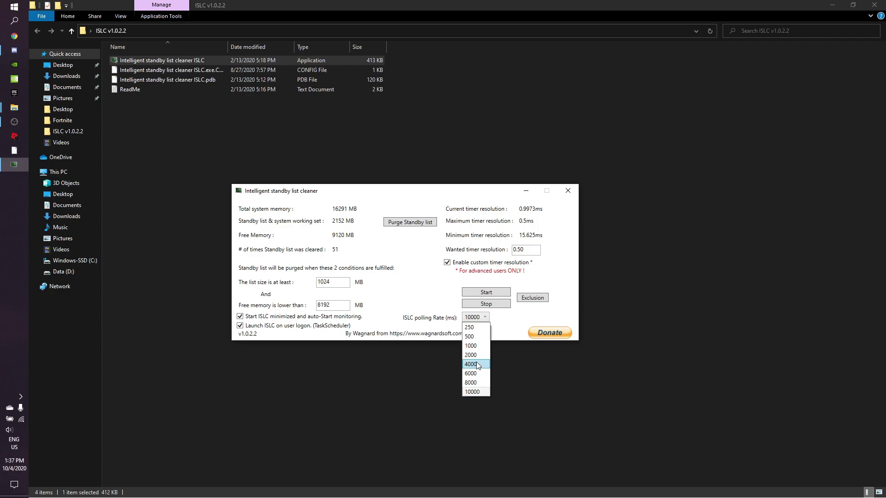
pyautogui.click(478, 344)
pyautogui.click(482, 318)
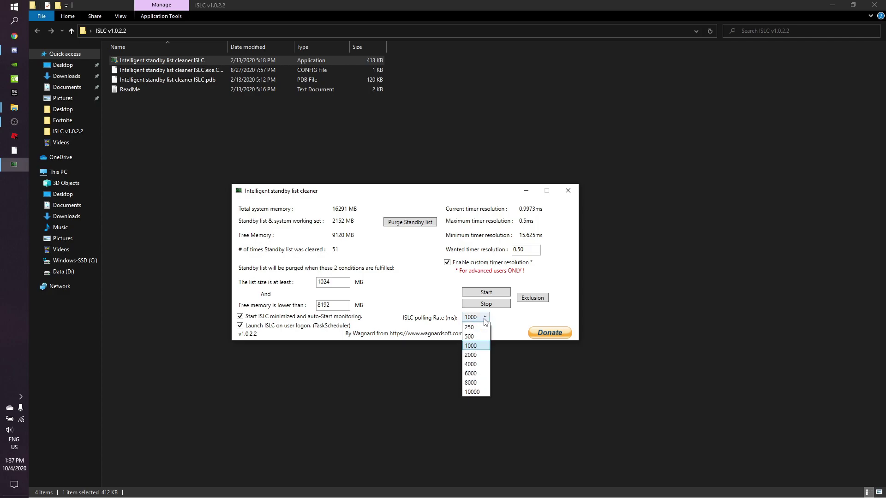
pyautogui.click(475, 336)
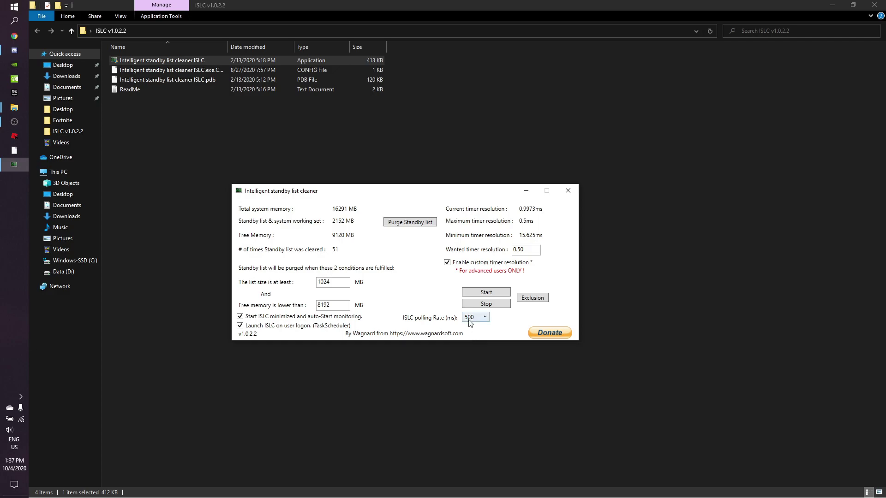
# - Start ISLC monitoring with the 0.50 wanted timer resolution and purge the standby list, minimizing the cleaner
pyautogui.doubleClick(528, 252)
pyautogui.click(482, 295)
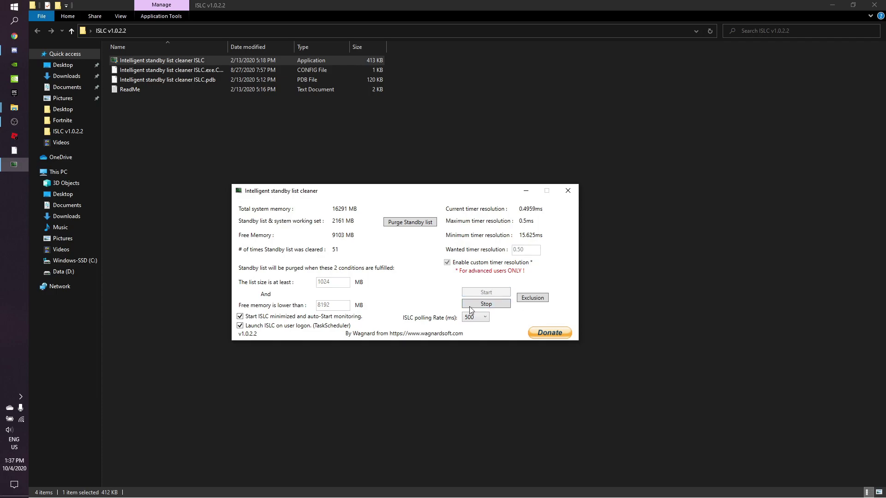
pyautogui.click(408, 222)
pyautogui.click(525, 191)
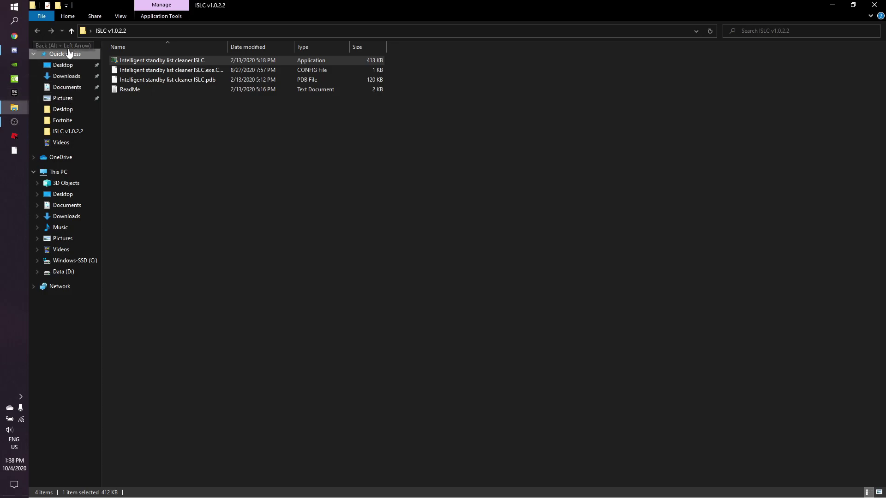
# - Return to the FPS pack's main folder, open the Command text file and select its powercfg line
pyautogui.click(832, 4)
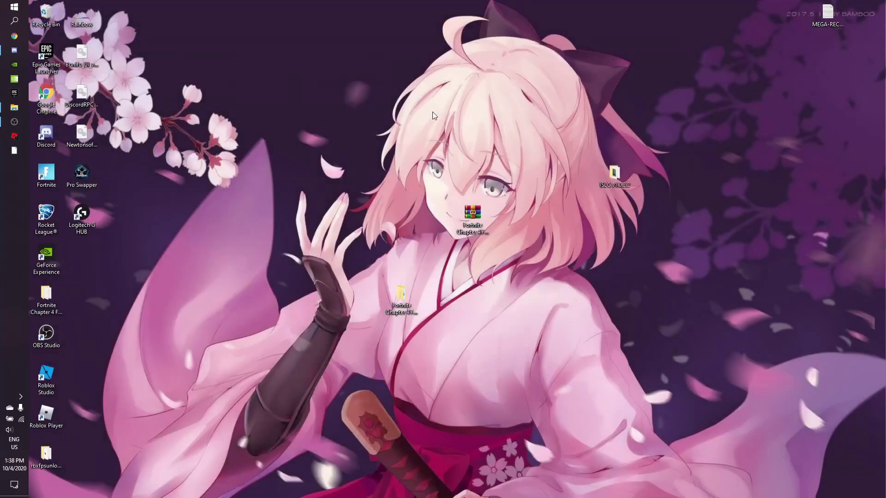
pyautogui.click(4, 111)
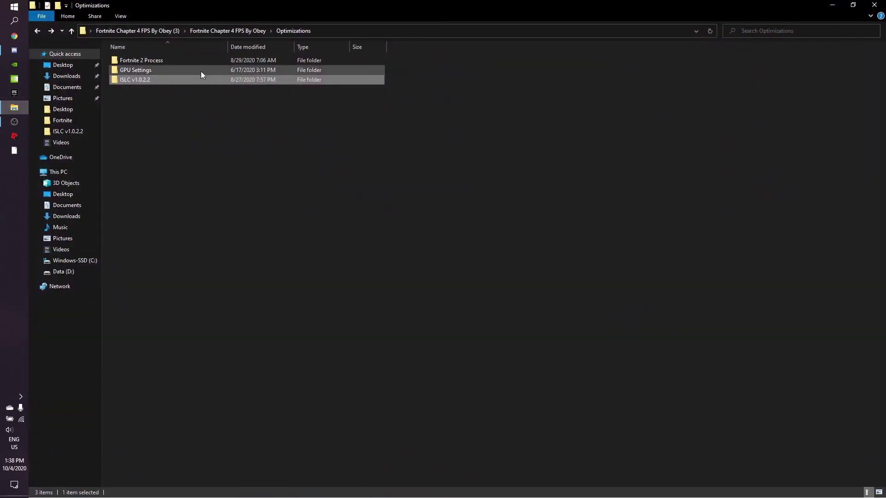
pyautogui.click(40, 35)
pyautogui.doubleClick(141, 81)
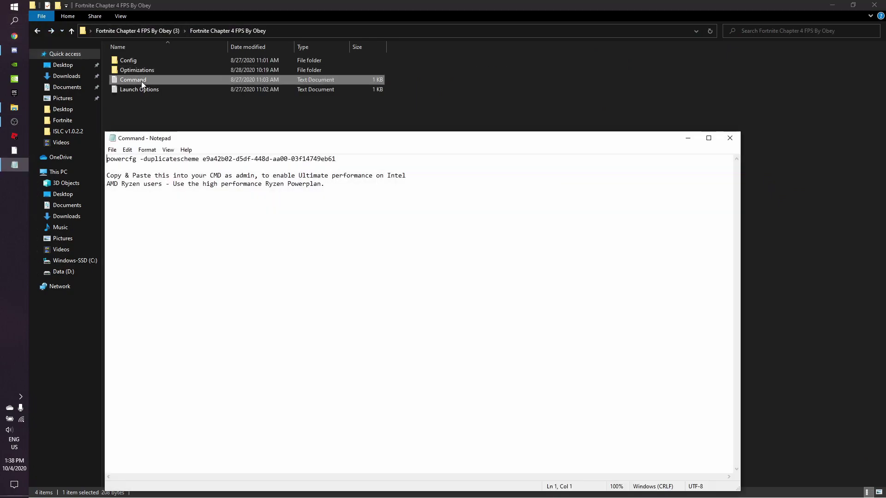
pyautogui.moveTo(337, 158); pyautogui.dragTo(106, 159)
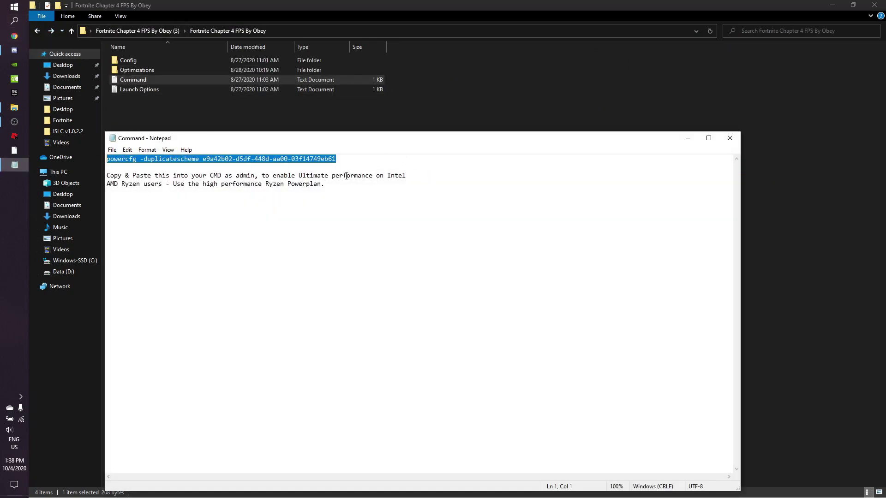
# - Open Power Options and view the available plans and the Create a power plan page, cancelling it and minimizing the window
pyautogui.rightClick(9, 419)
pyautogui.click(35, 421)
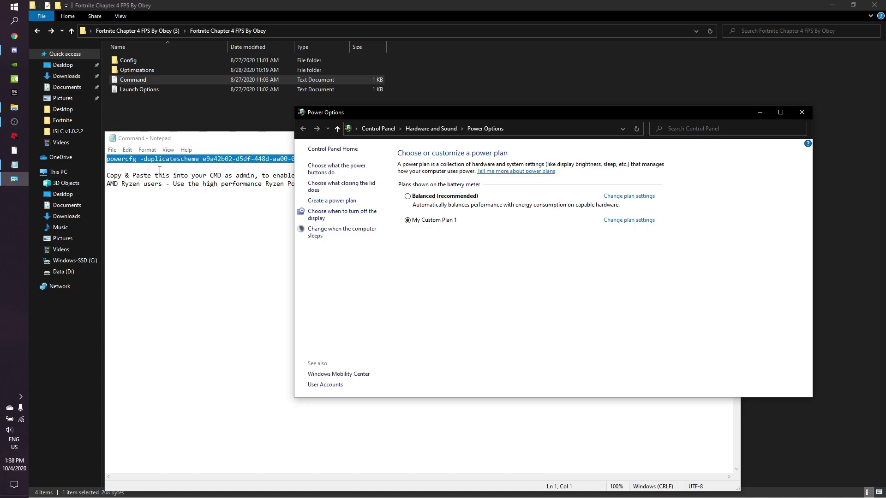
pyautogui.click(334, 201)
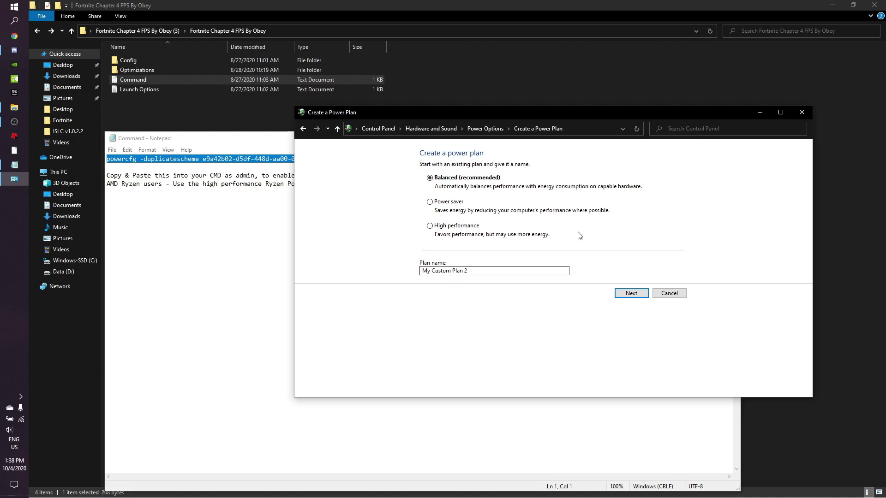
pyautogui.click(669, 293)
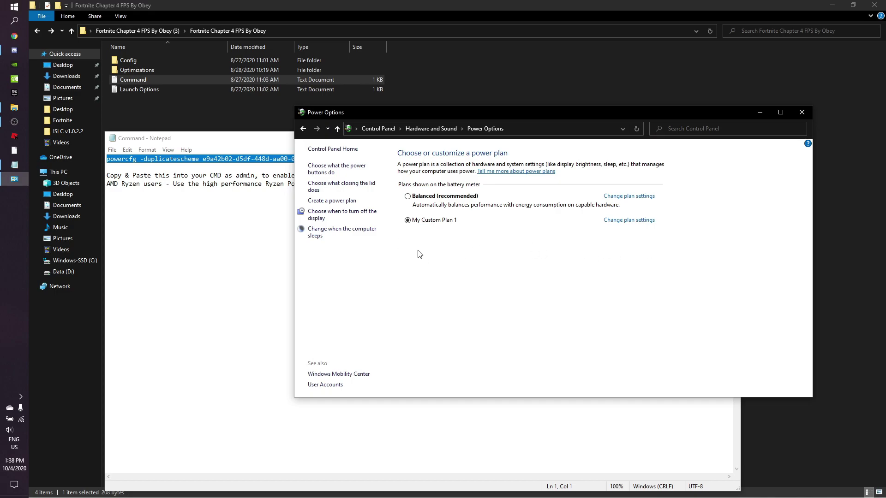
pyautogui.click(332, 200)
pyautogui.click(669, 294)
pyautogui.click(760, 112)
# - Copy the whole powercfg -duplicatescheme command line from the Command text file
pyautogui.moveTo(337, 159); pyautogui.dragTo(177, 158)
pyautogui.press('End')
pyautogui.hotkey('shift', 'Home')
pyautogui.rightClick(117, 160)
pyautogui.click(142, 191)
# - Search Windows for cmd and run Command Prompt as administrator
pyautogui.click(6, 6)
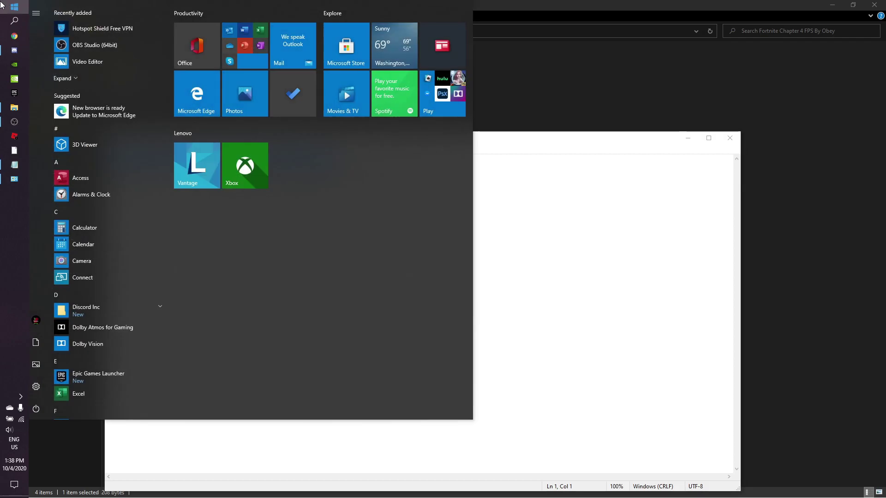
pyautogui.click(7, 7)
pyautogui.click(6, 7)
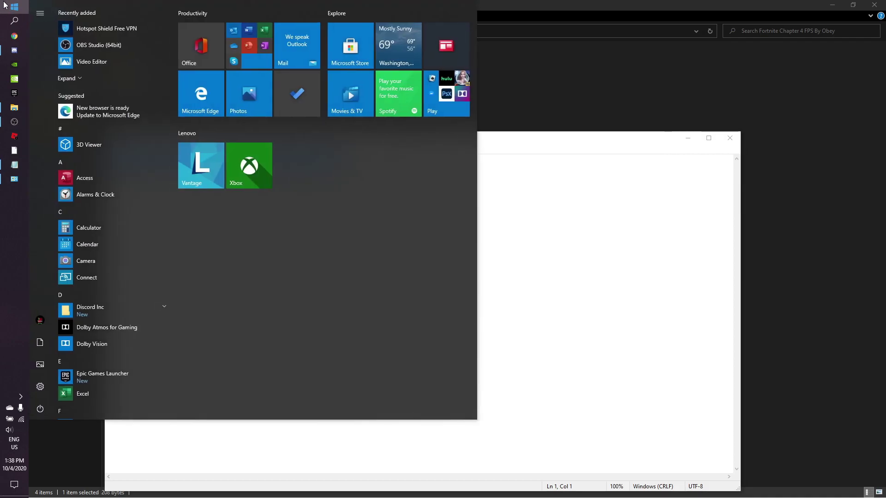
pyautogui.write('cmd')
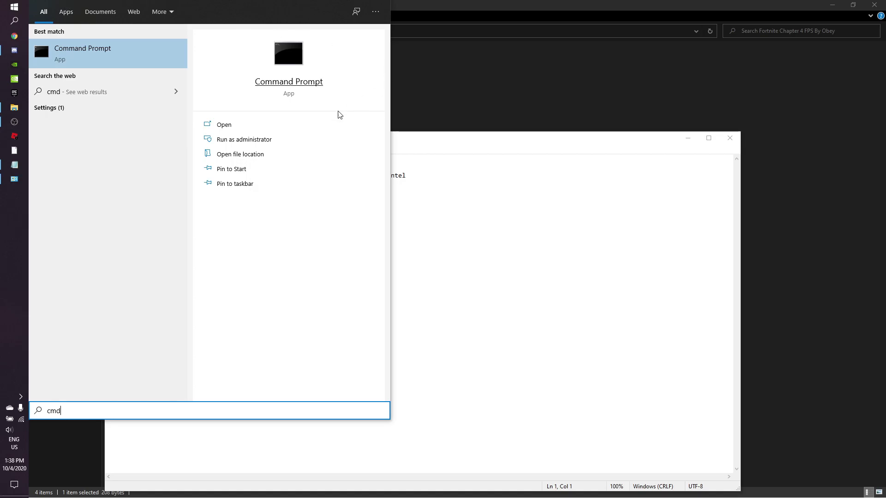
pyautogui.click(272, 140)
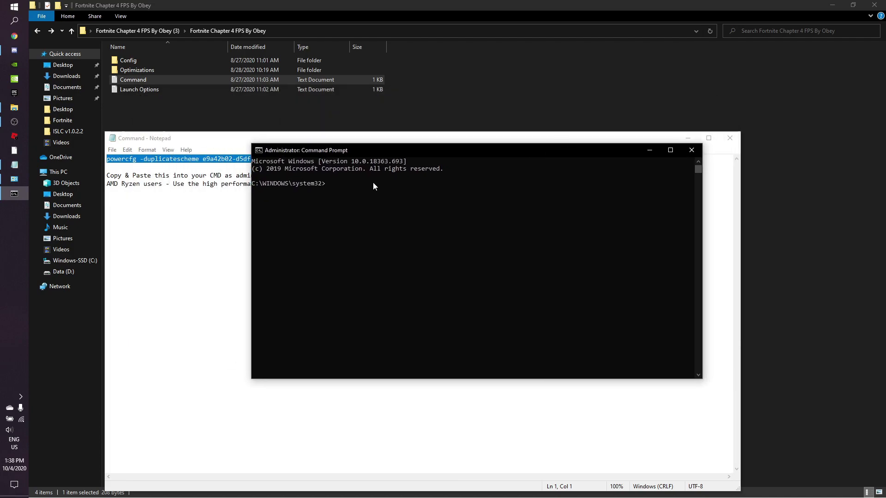
# - Copy the powercfg line from the Command text file and run powercfg -duplicatescheme e9a42b02-d5df-448d-aa00-03f14749eb61 in the administrator Command Prompt
pyautogui.click(368, 185)
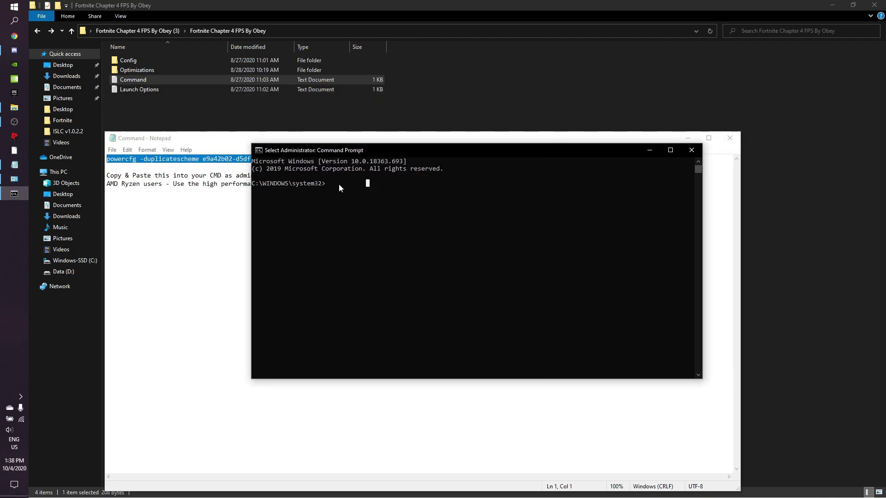
pyautogui.rightClick(324, 187)
pyautogui.rightClick(187, 157)
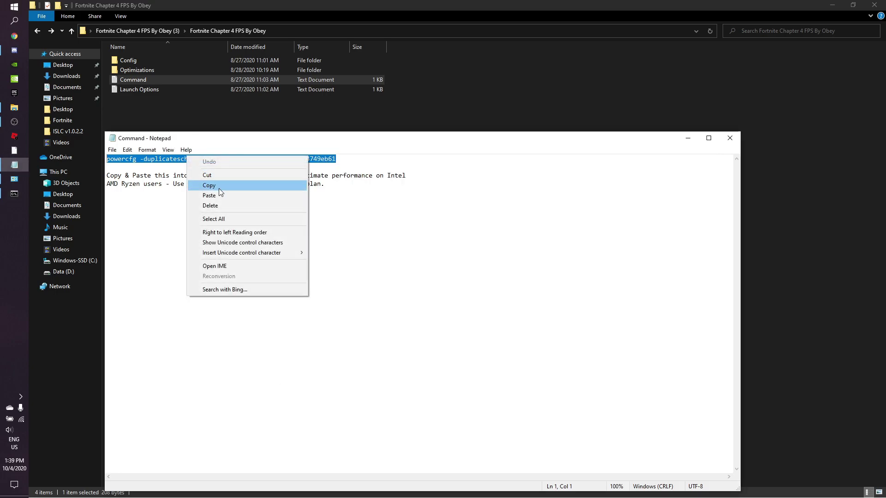
pyautogui.click(216, 189)
pyautogui.hotkey('alt', 'Tab')
pyautogui.rightClick(362, 225)
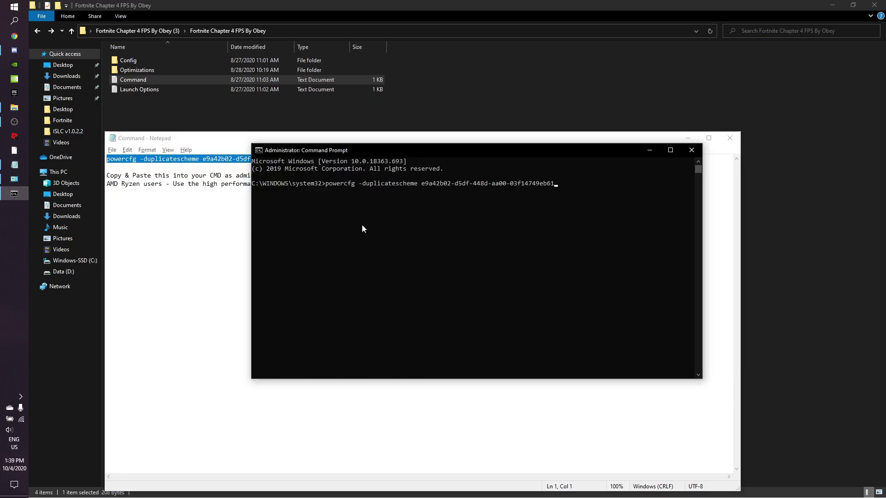
pyautogui.press('Return')
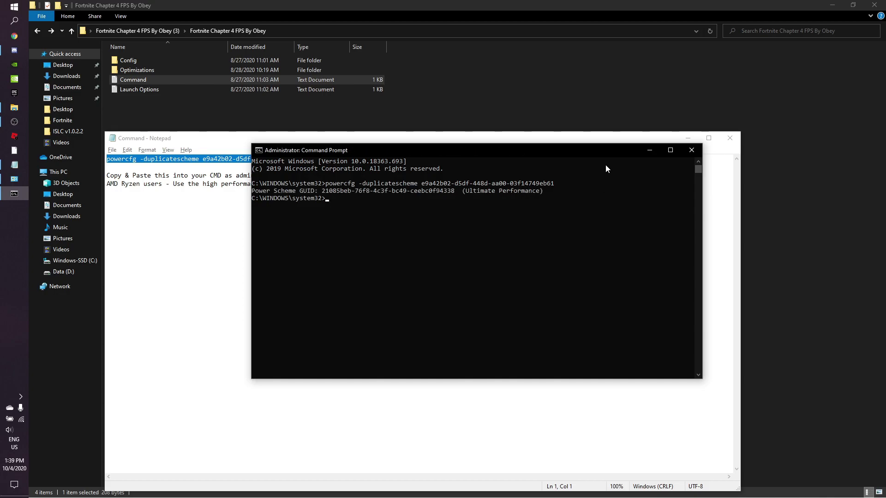
# - Return to Power Options, show the additional plans, activate the Ultimate Performance plan and close the window
pyautogui.hotkey('alt', 'Tab')
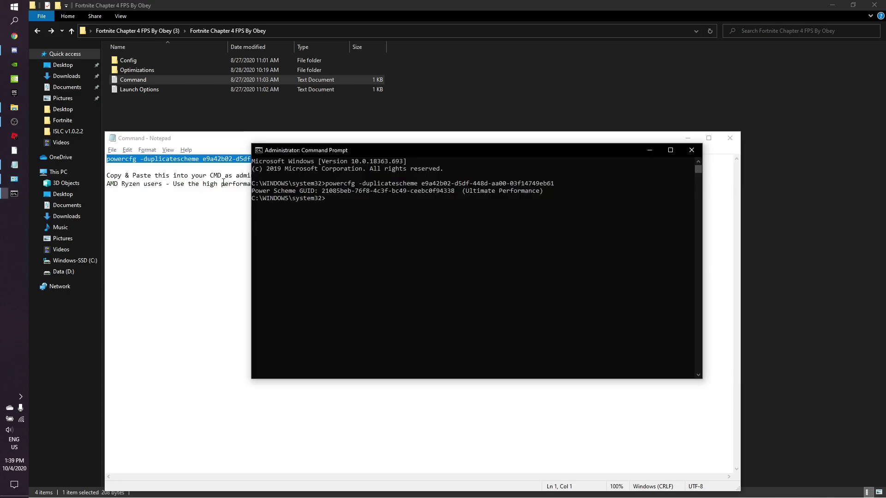
pyautogui.hotkey('alt', 'Tab')
pyautogui.click(652, 184)
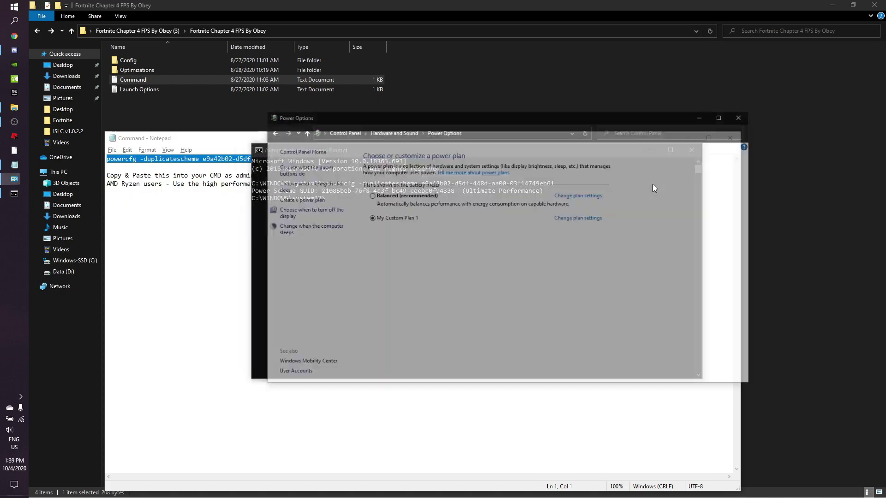
pyautogui.click(342, 202)
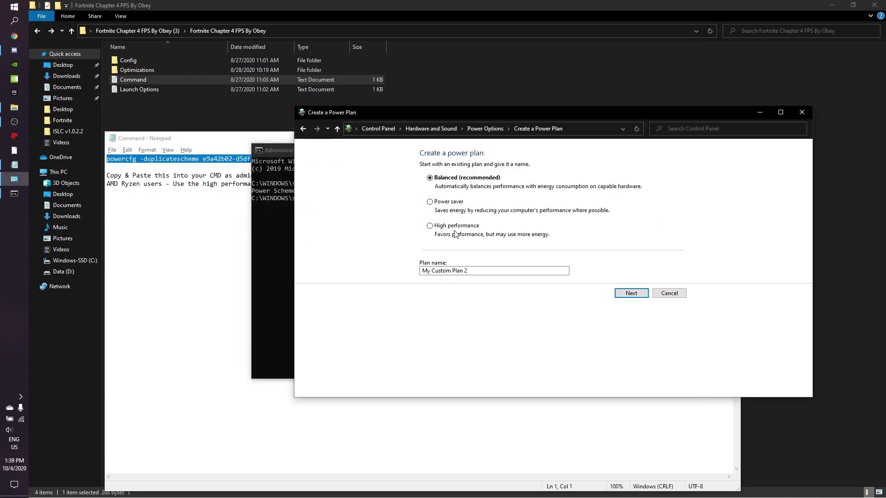
pyautogui.click(666, 296)
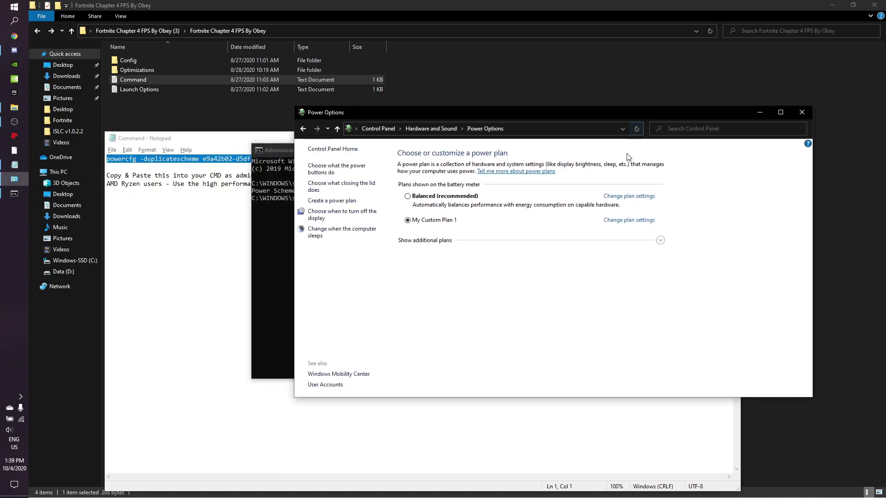
pyautogui.click(661, 240)
pyautogui.click(408, 253)
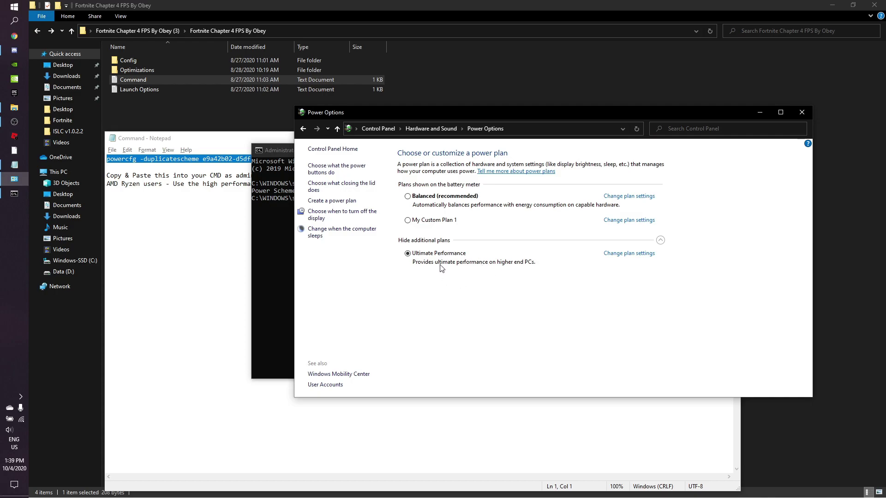
pyautogui.click(808, 116)
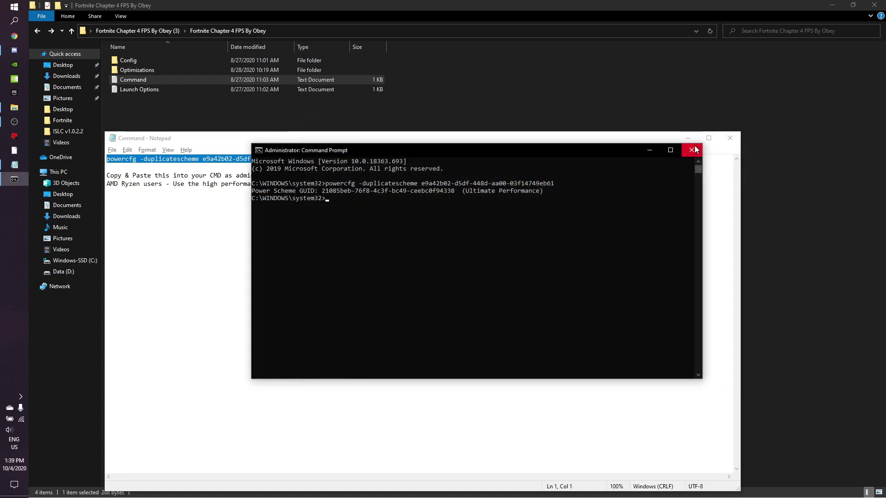
# - Close Command Prompt, put away the Command note, and open the Launch Options text file at its PREFERREDPROCESSOR number
pyautogui.click(693, 145)
pyautogui.click(687, 138)
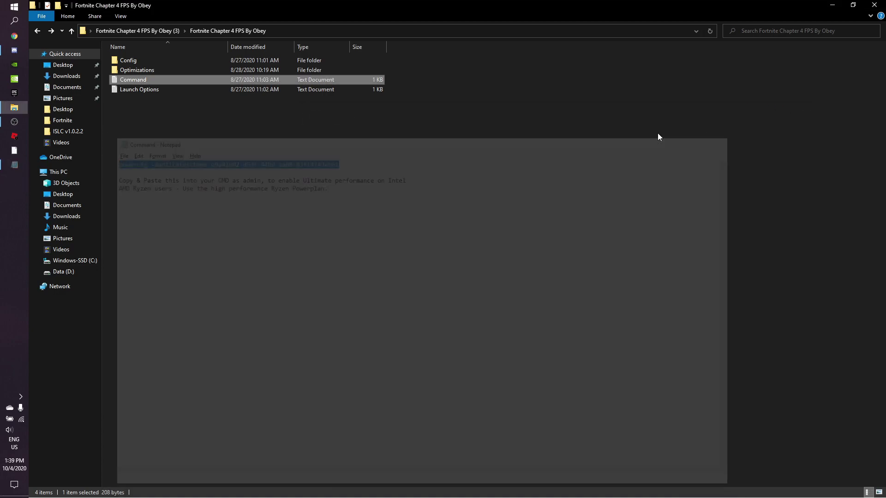
pyautogui.doubleClick(209, 92)
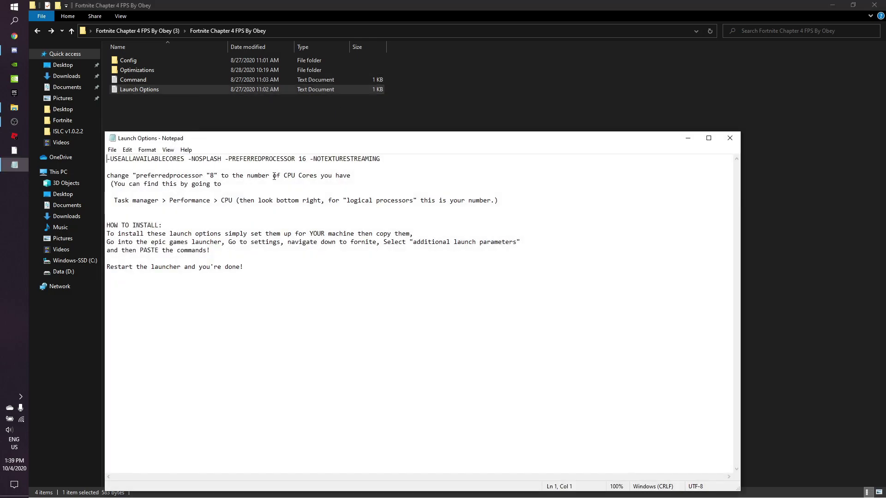
pyautogui.click(355, 160)
pyautogui.moveTo(374, 158); pyautogui.dragTo(106, 159)
pyautogui.click(236, 159)
pyautogui.click(303, 159)
# - Open Task Manager and check the CPU's number of logical processors in its performance details
pyautogui.rightClick(1, 262)
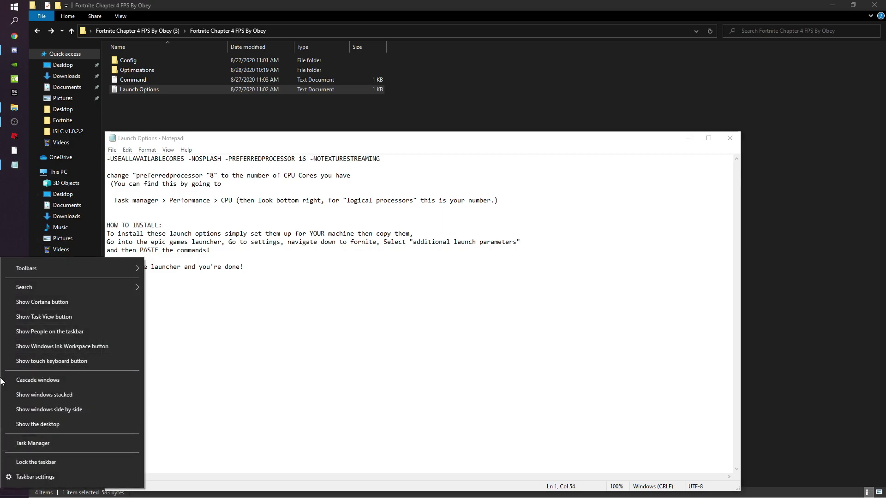
pyautogui.click(8, 237)
pyautogui.rightClick(7, 237)
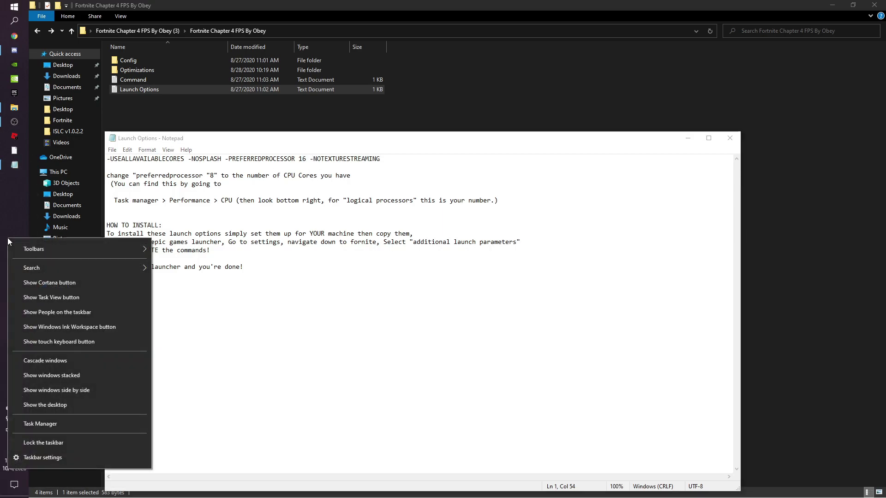
pyautogui.click(37, 426)
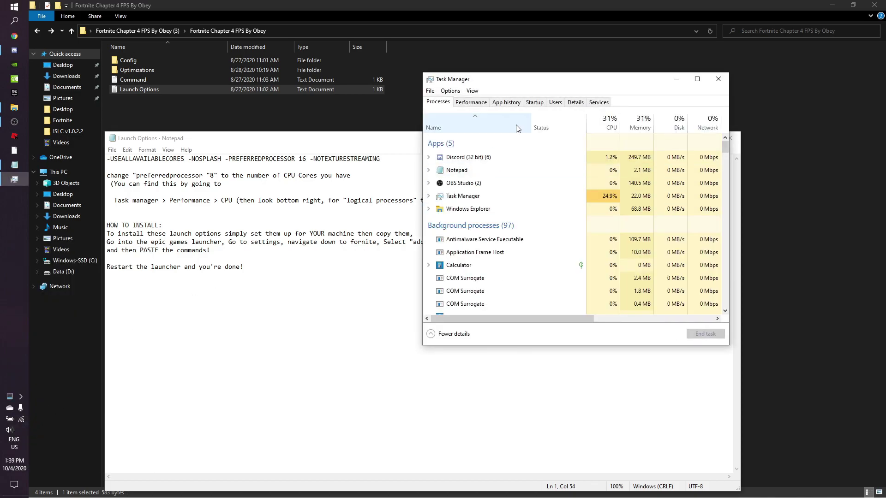
pyautogui.click(474, 103)
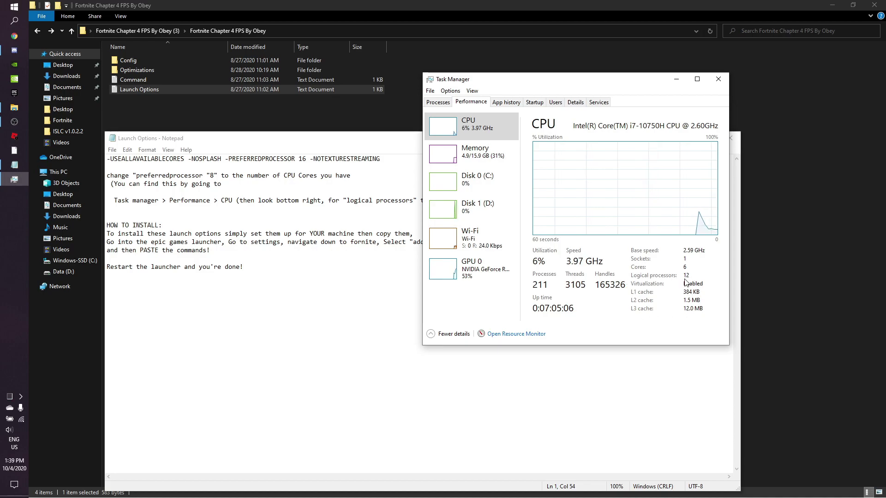
pyautogui.click(697, 78)
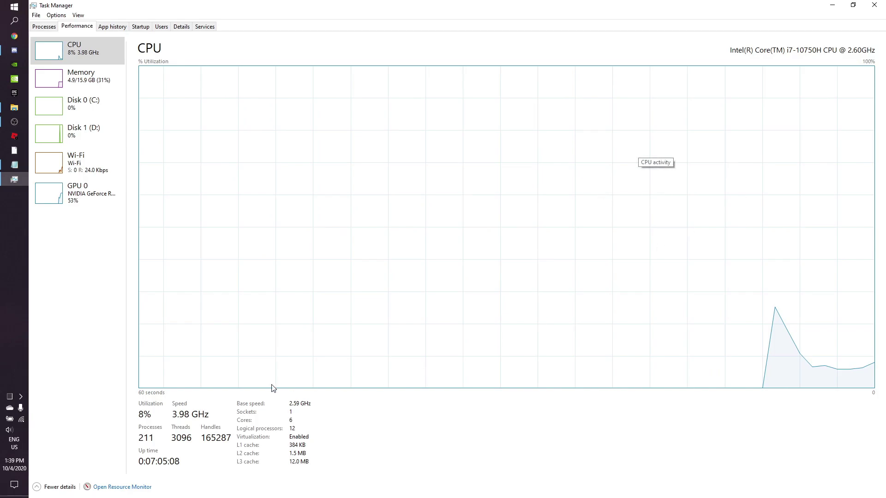
# - Minimize Task Manager and set the PREFERREDPROCESSOR value in the Launch Options text to 12
pyautogui.click(829, 4)
pyautogui.press('BackSpace')
pyautogui.write('2')
# - Select the launch parameters line from -USEALLAVAILABLECORES through -NOTEXTURESTREAMING in the Launch Options text
pyautogui.moveTo(406, 160); pyautogui.dragTo(113, 161)
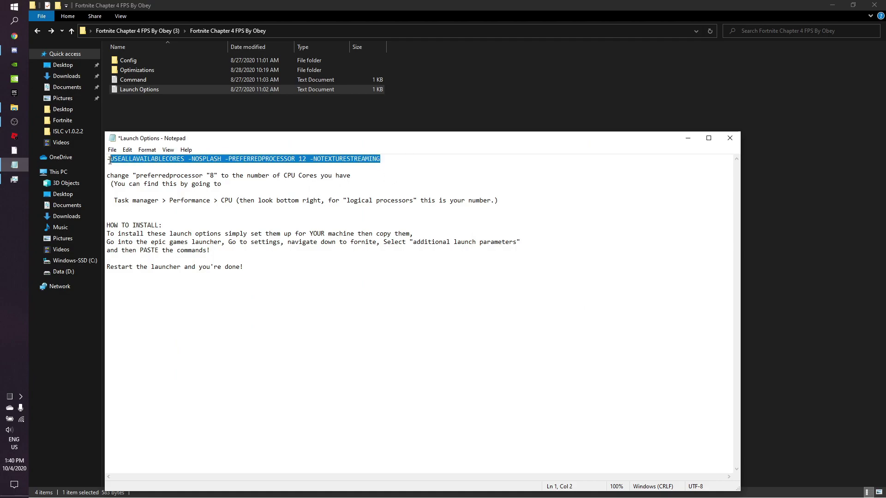